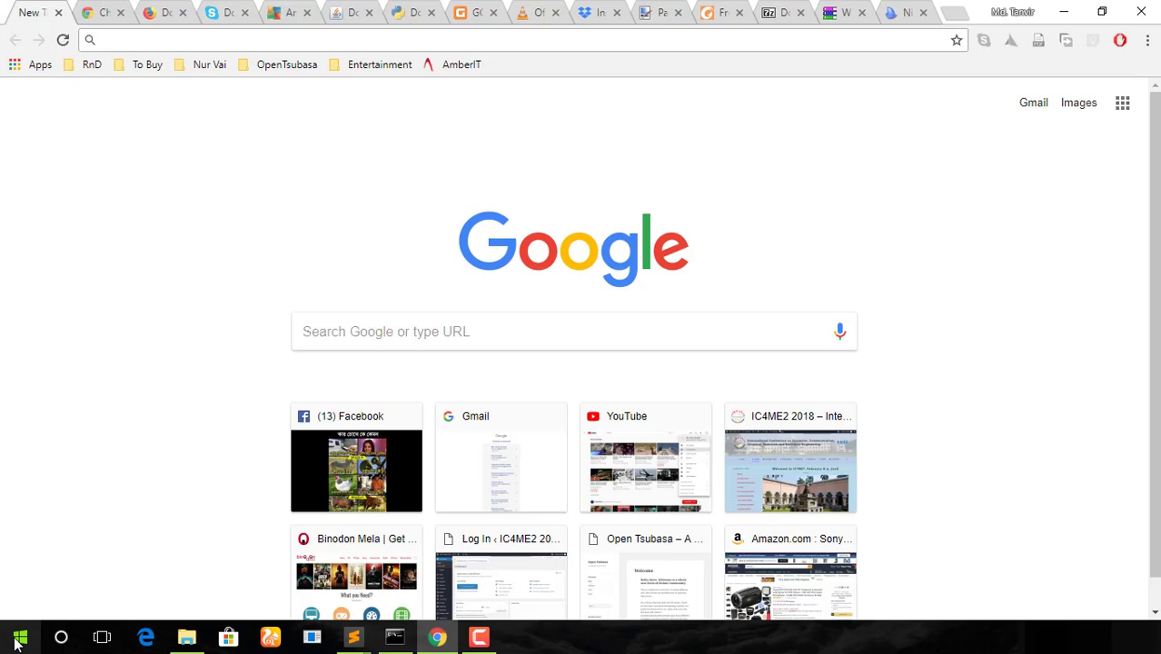
click(19, 639)
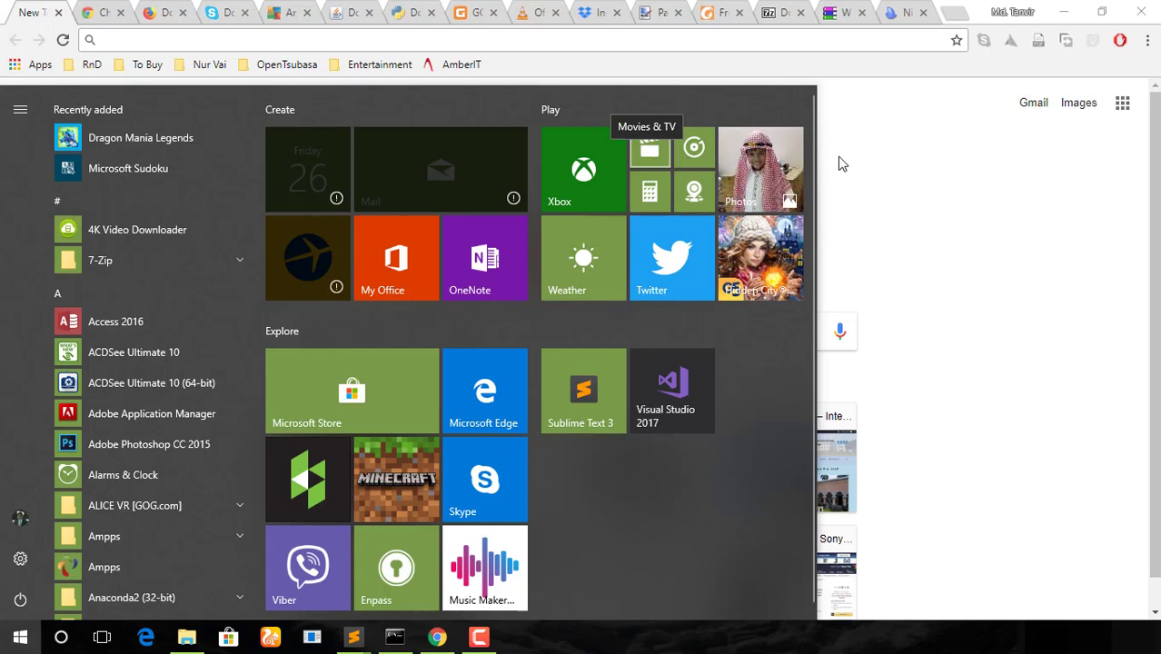
click(944, 222)
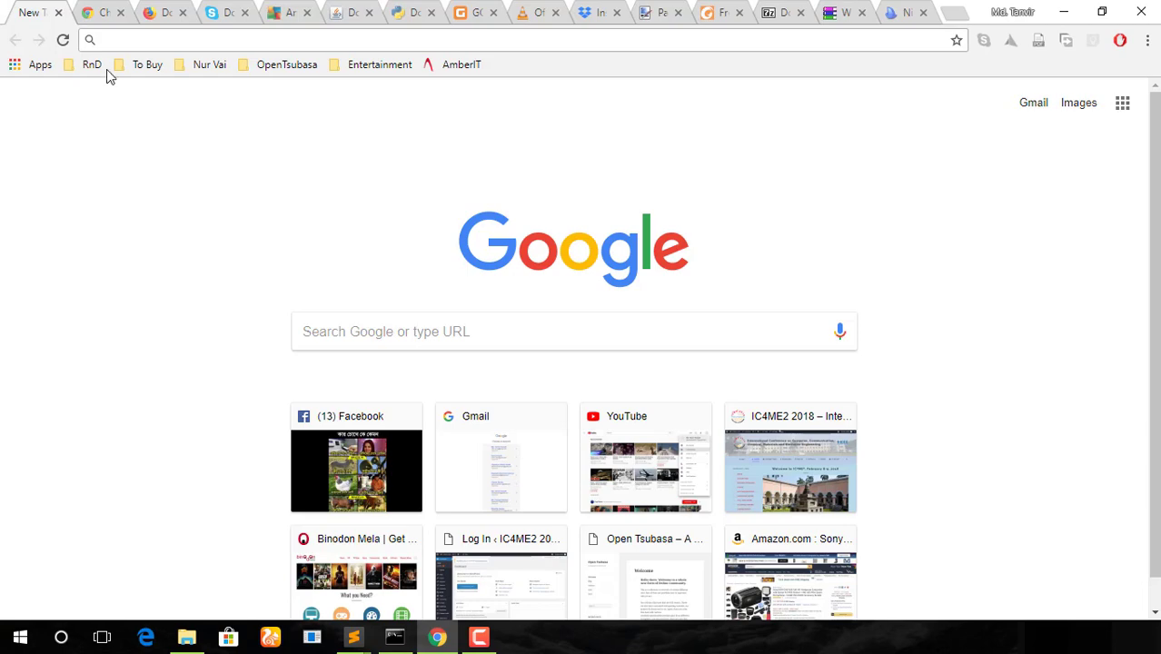
Review the separate download pages for Chrome, Firefox, Skype, AVG, Java, Python, GOM Player, VLC and WinRAR
click(94, 13)
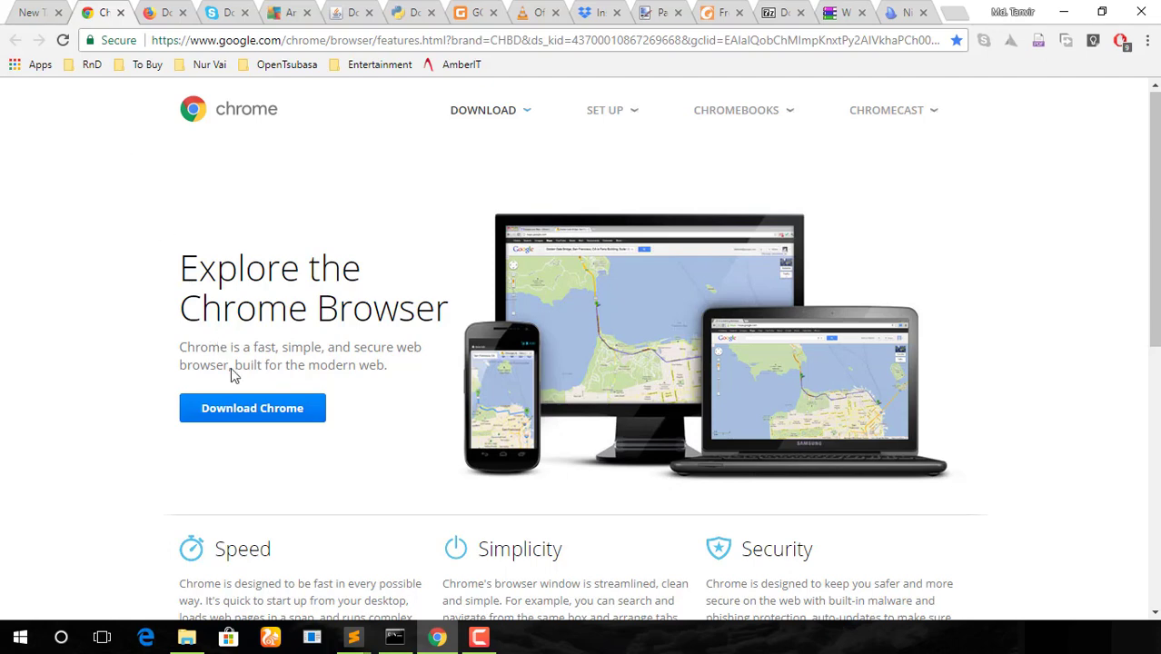
click(160, 13)
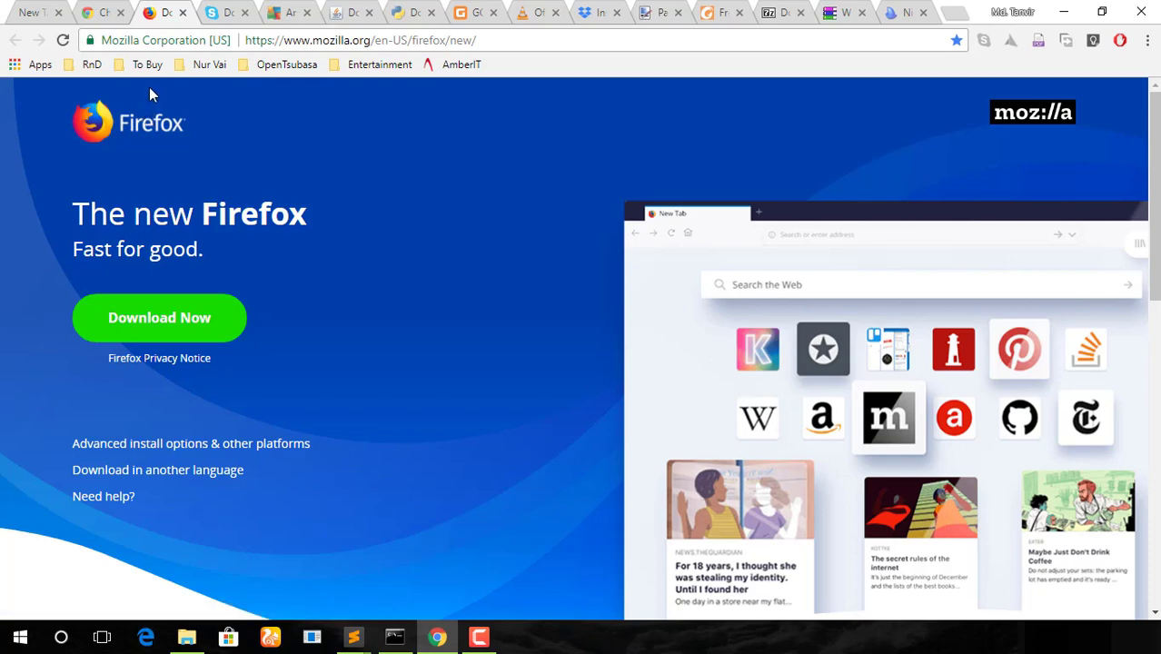
click(217, 14)
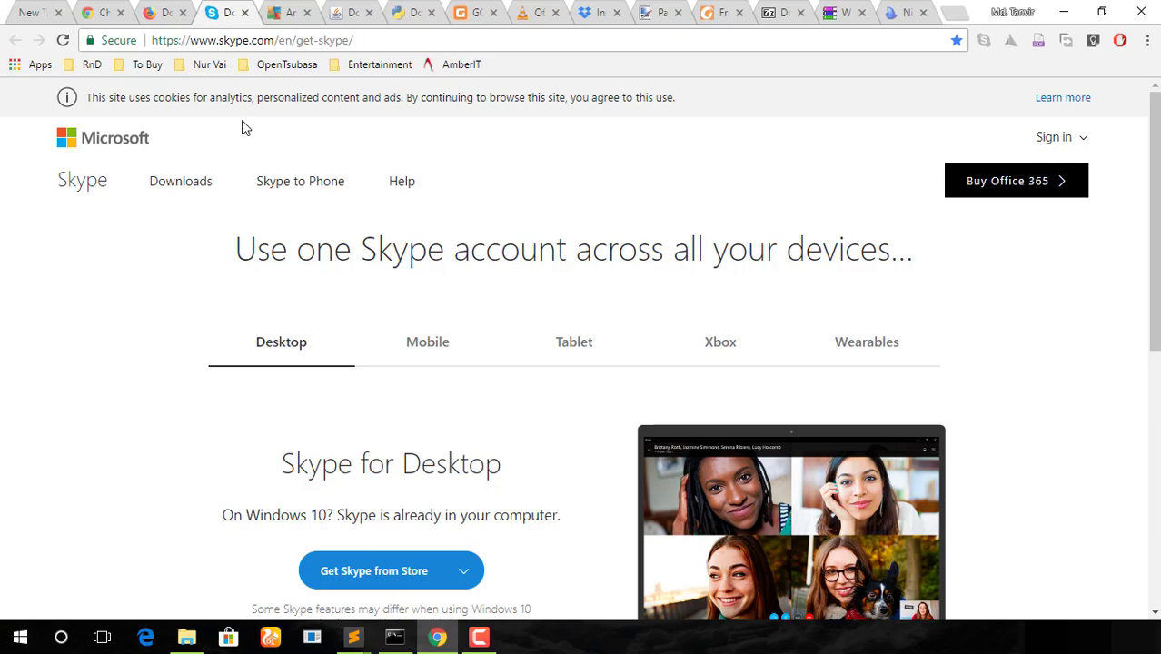
click(286, 7)
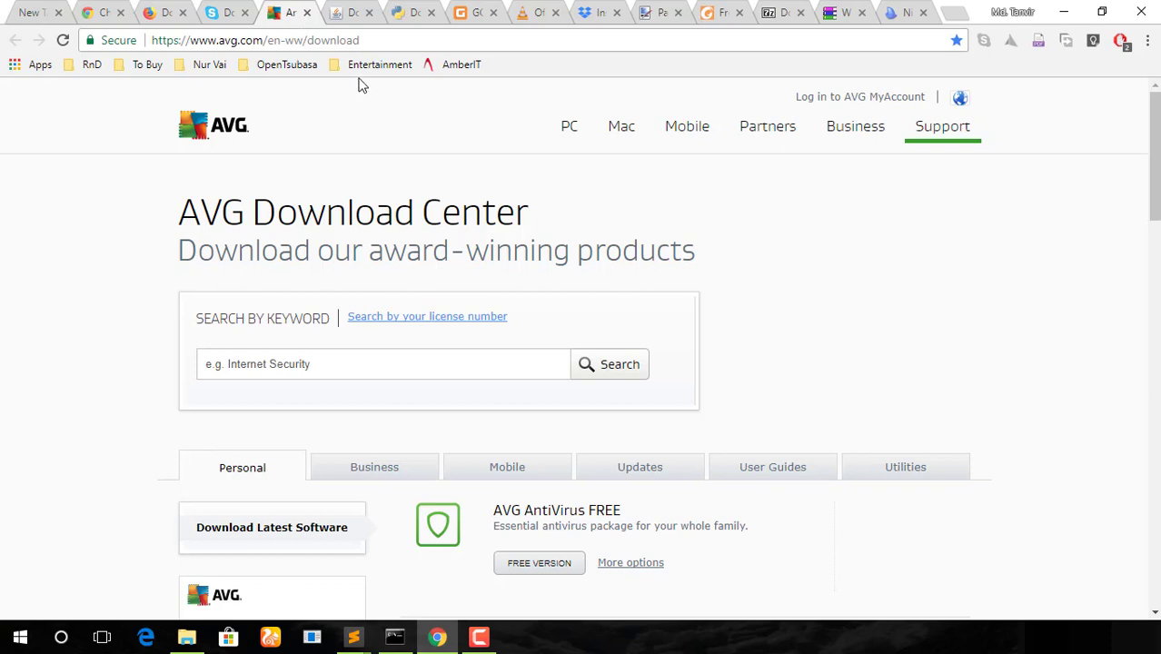
click(344, 11)
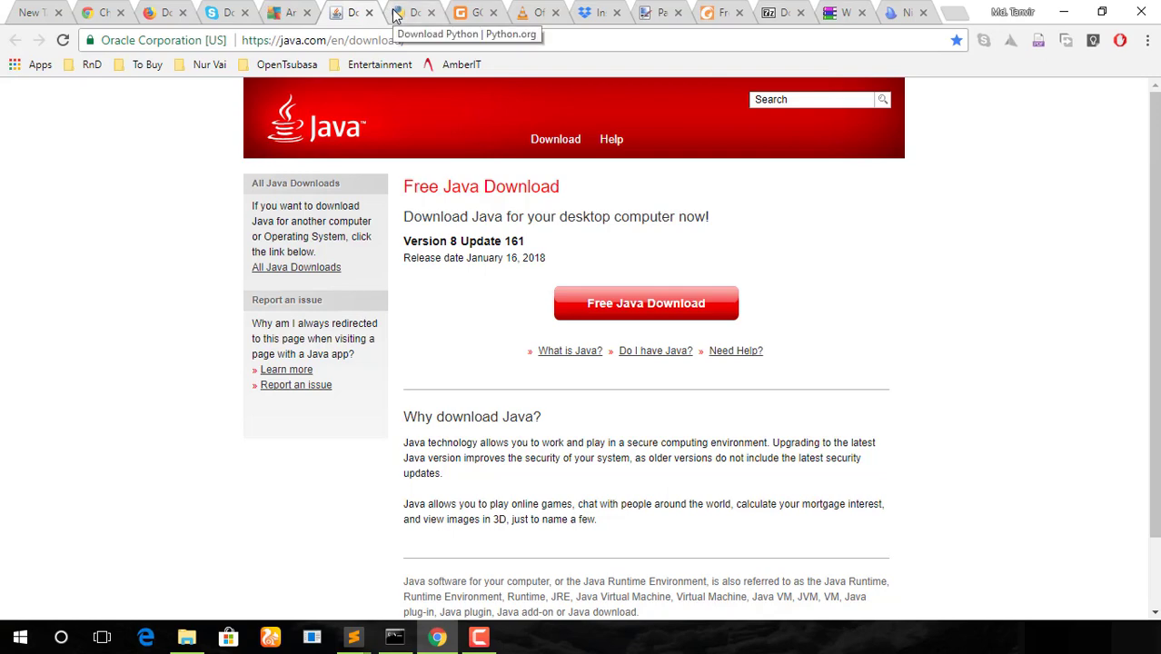
click(395, 13)
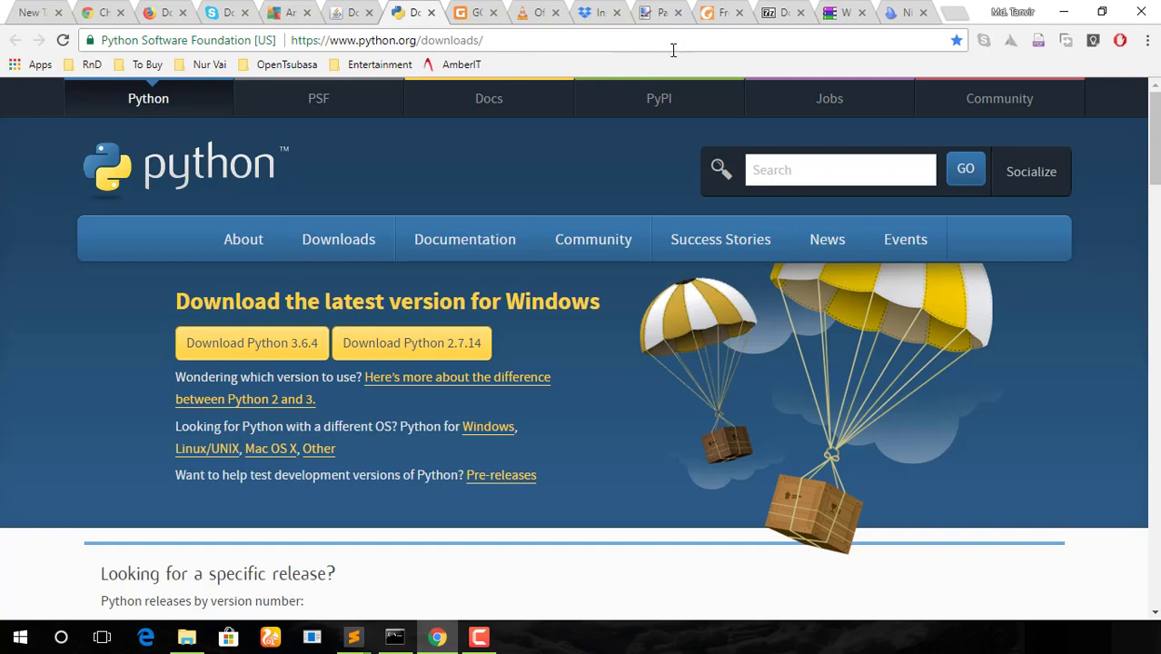
click(479, 8)
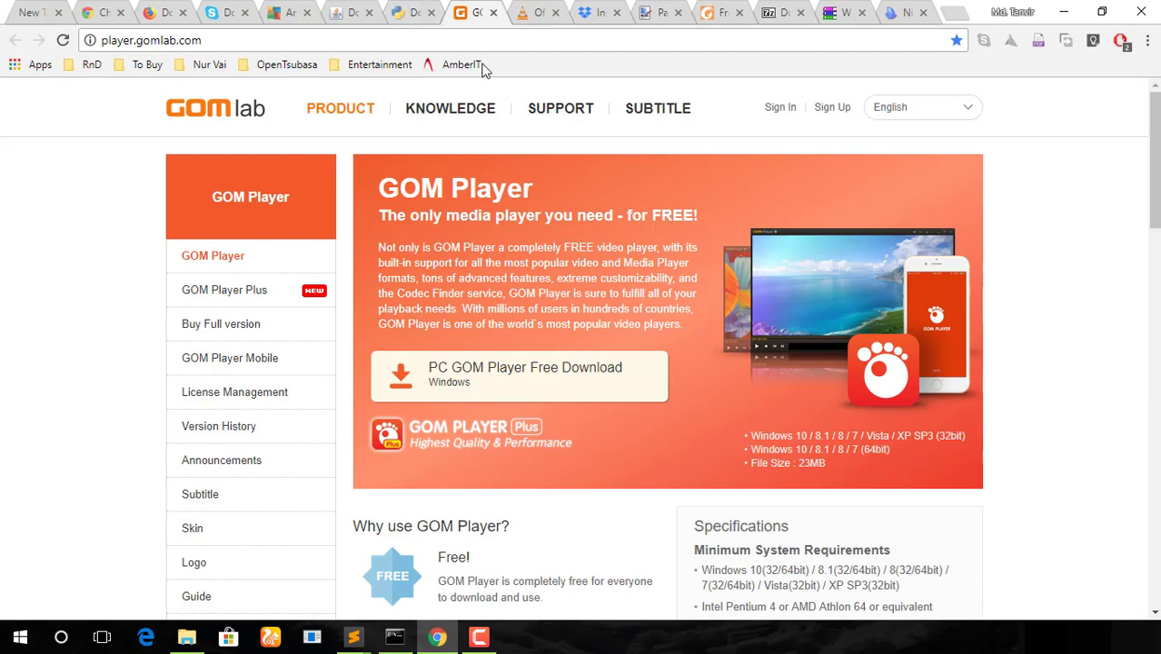
click(407, 12)
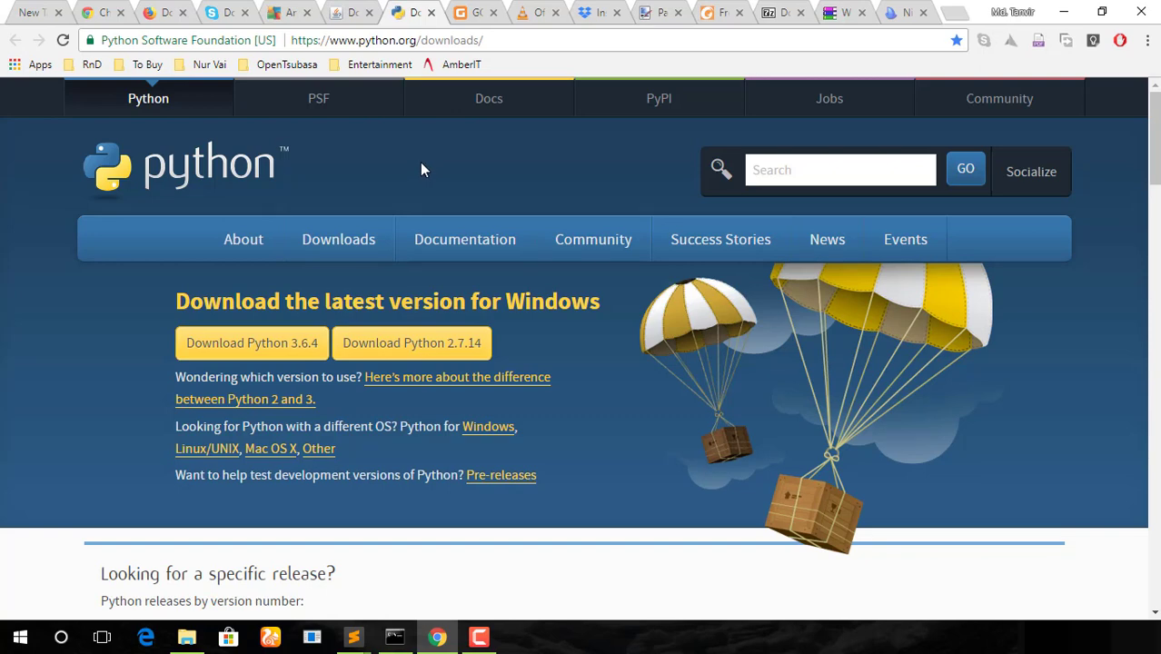
click(345, 13)
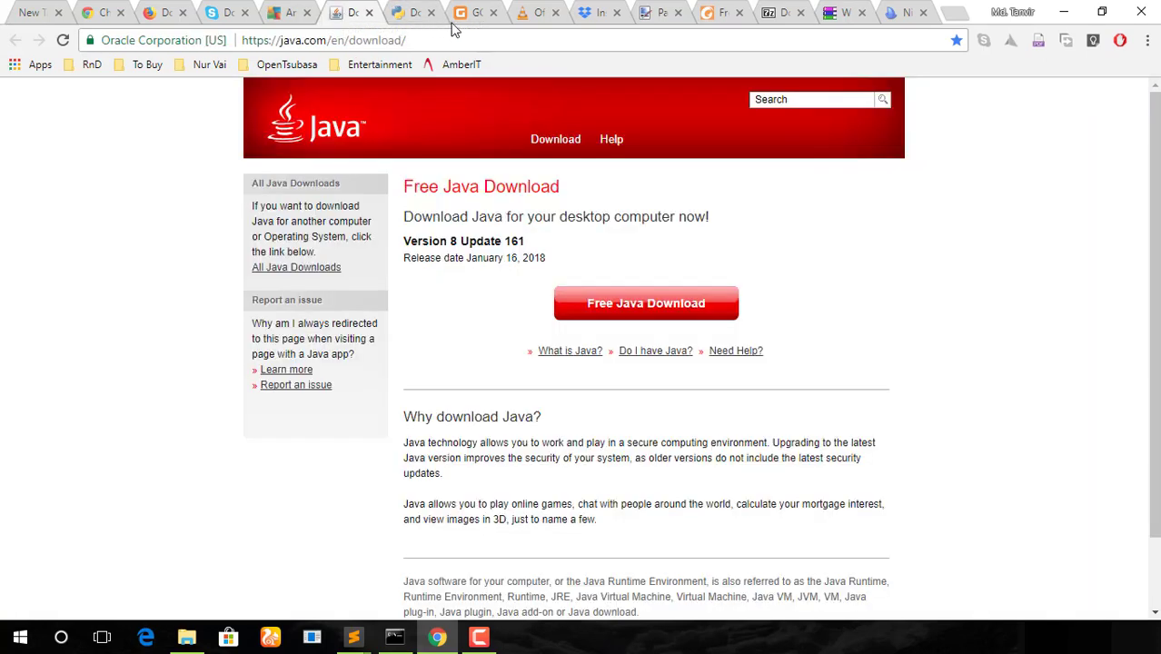
click(528, 22)
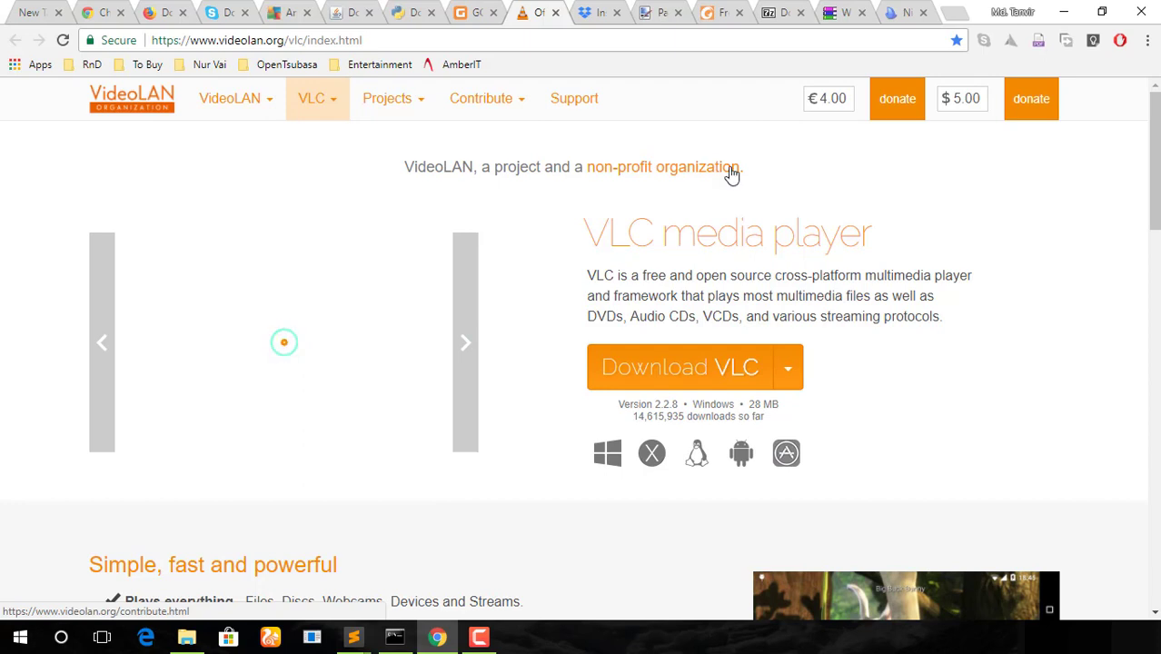
click(831, 18)
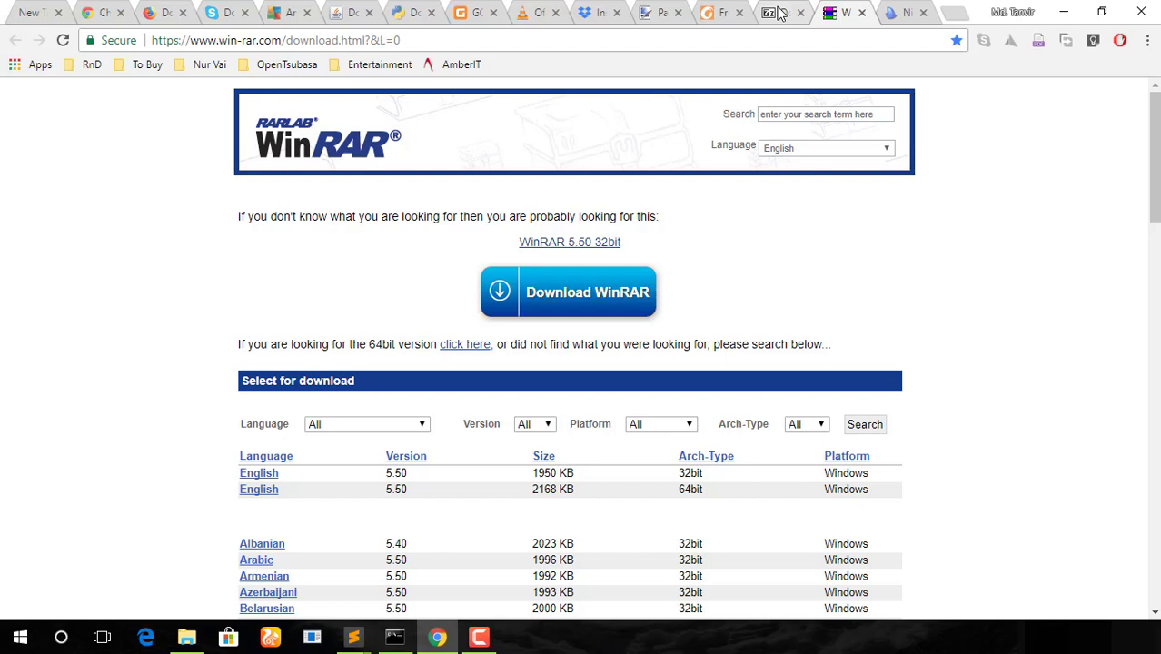
On the Ninite website, select the Chrome and Firefox browsers and the AVG antivirus for the installer
click(898, 18)
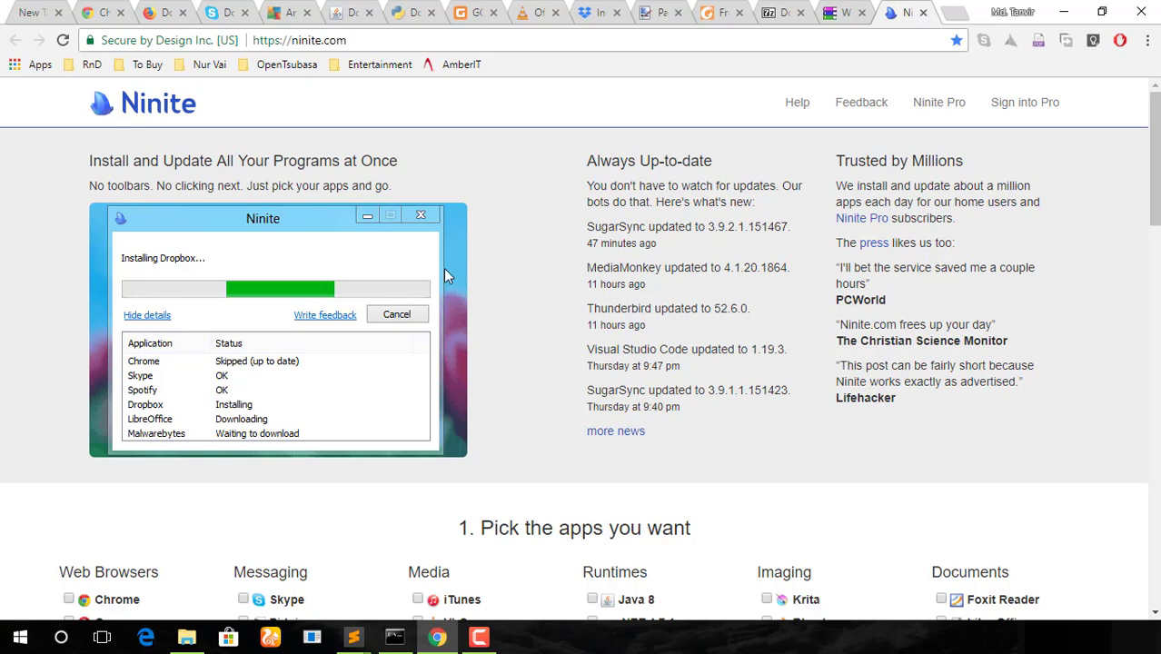
scroll(539, 327, down, 2)
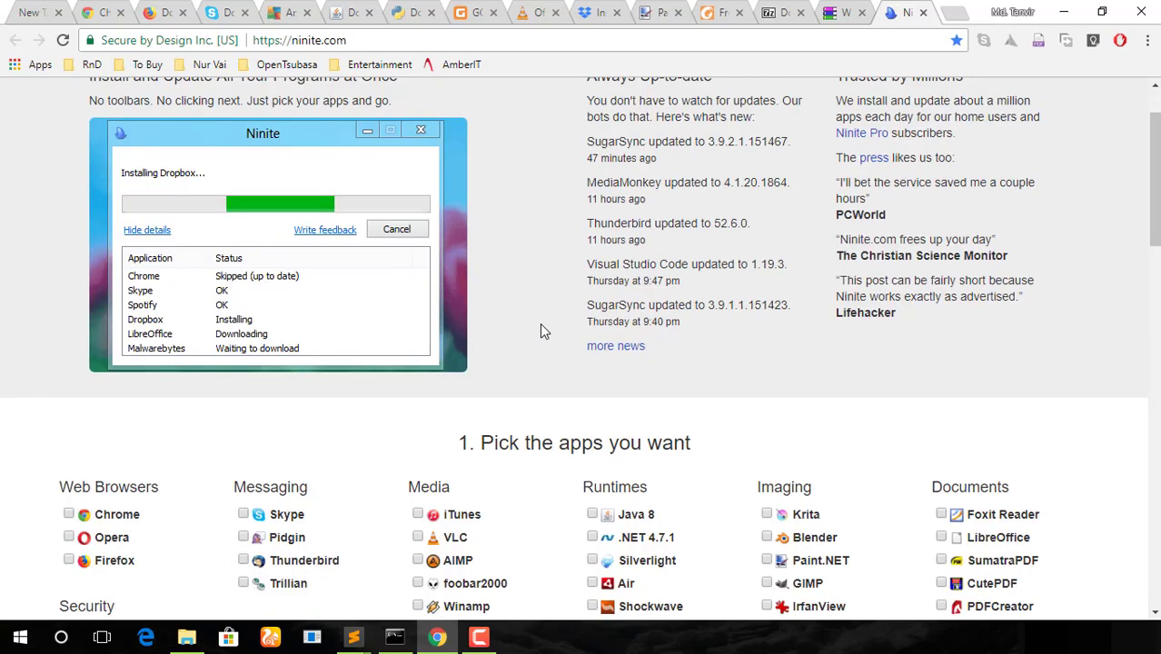
scroll(546, 337, down, 1)
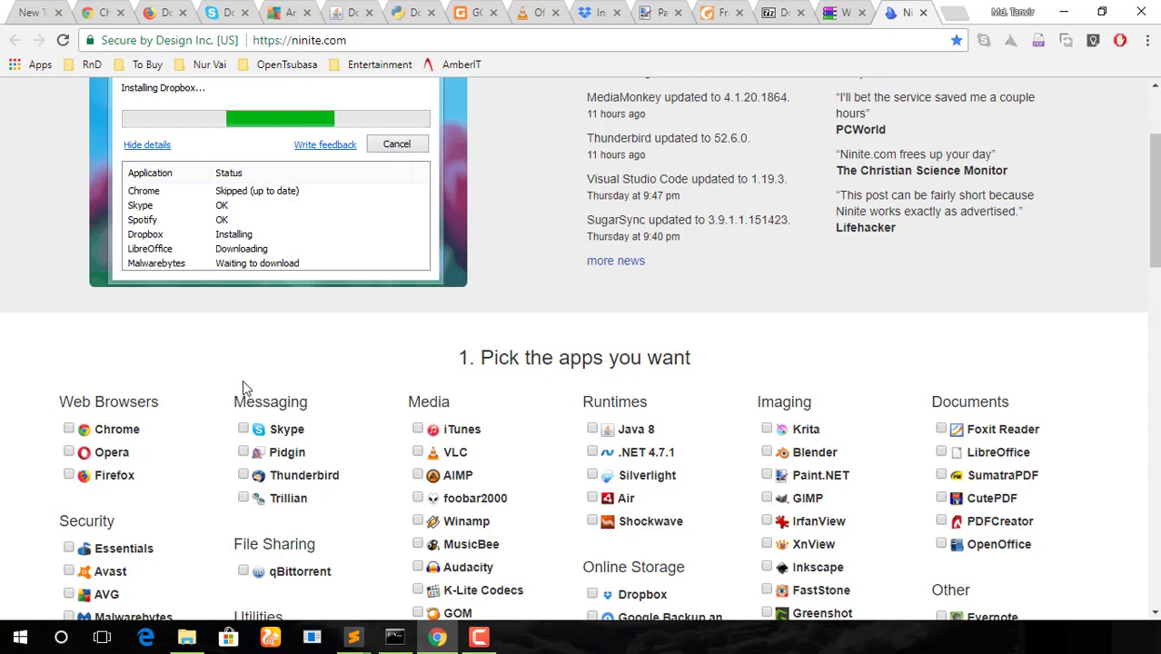
scroll(27, 433, down, 2)
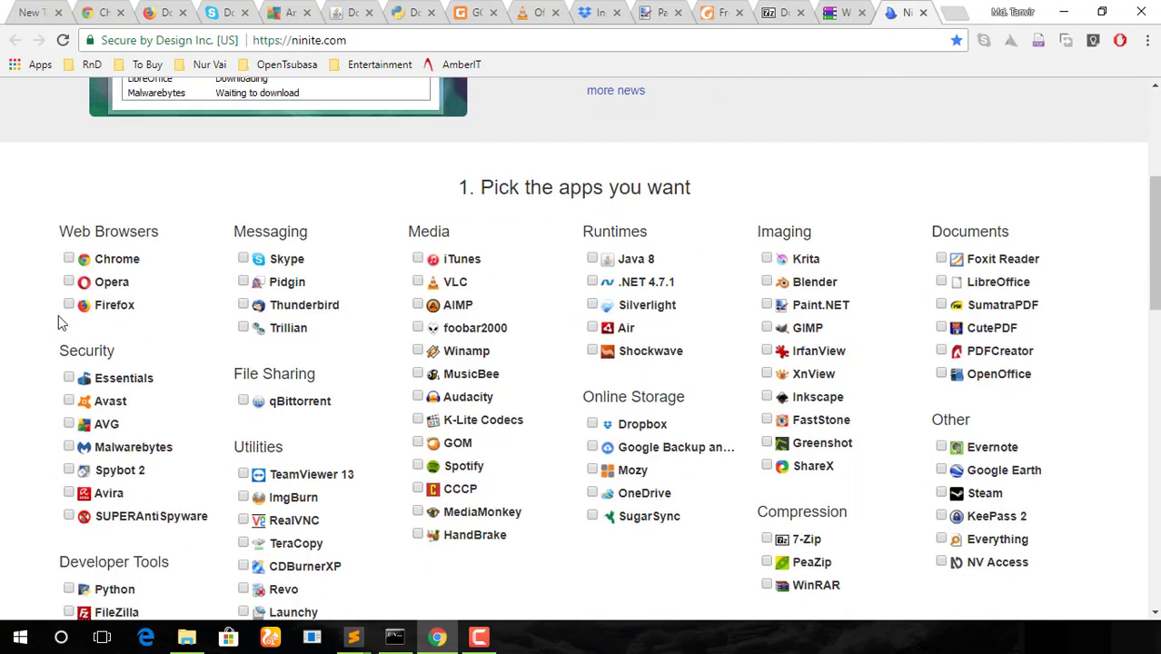
click(70, 259)
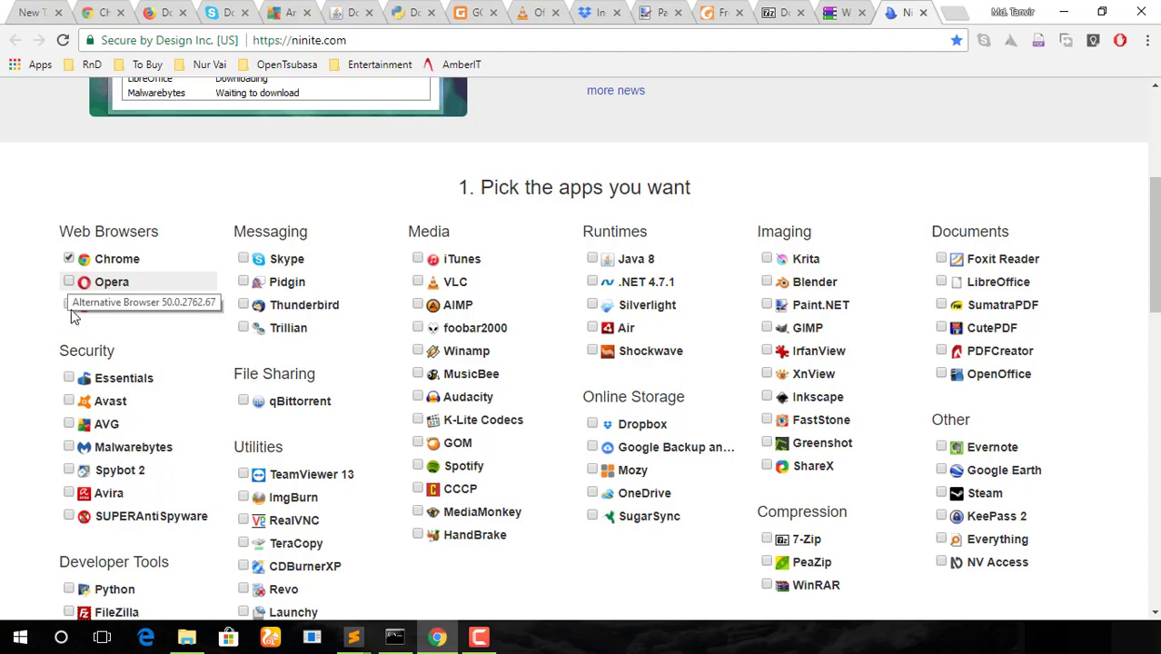
click(70, 309)
scroll(94, 400, down, 1)
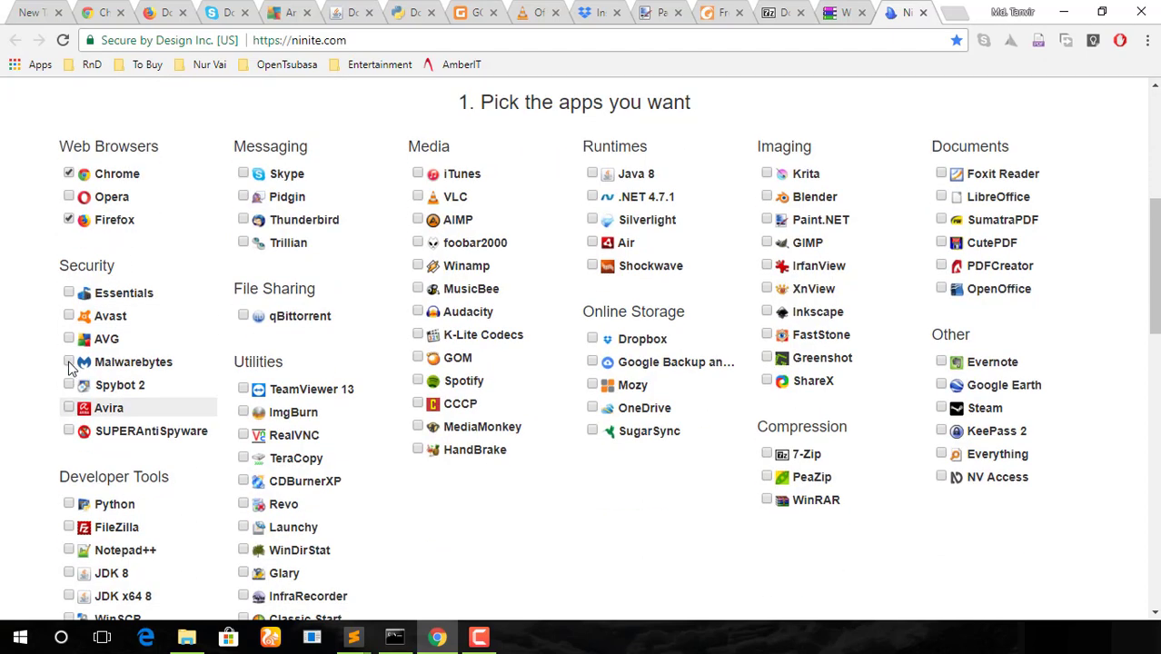
click(69, 342)
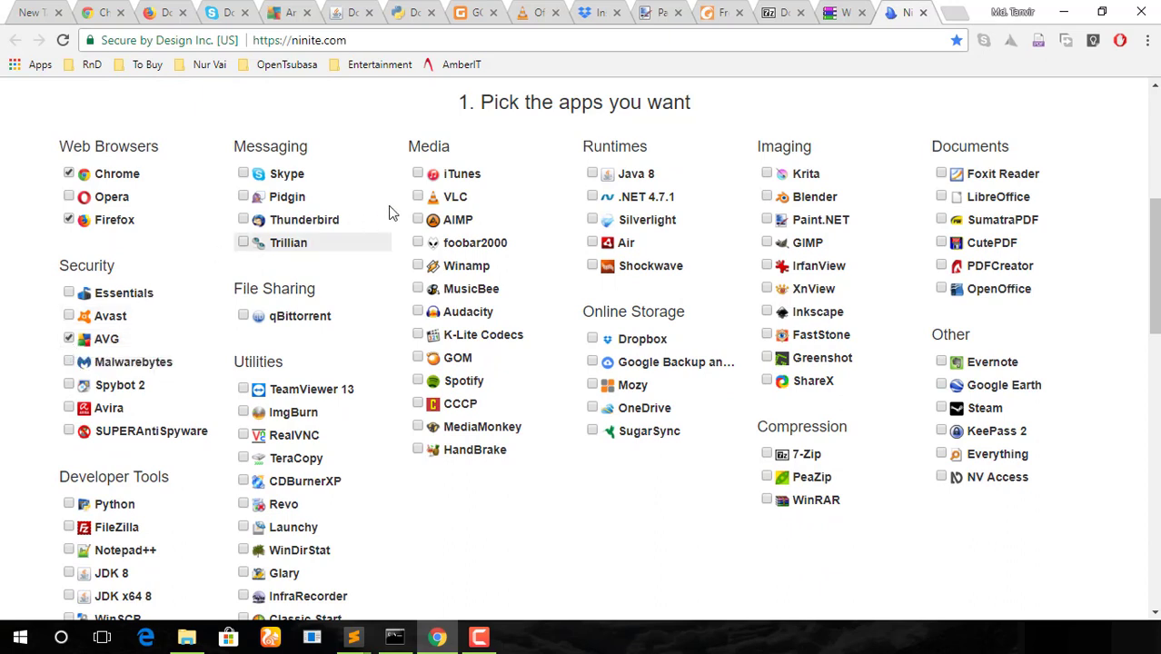
Add VLC, Python, JDK 8 and Foxit Reader to the Ninite app selection
click(416, 196)
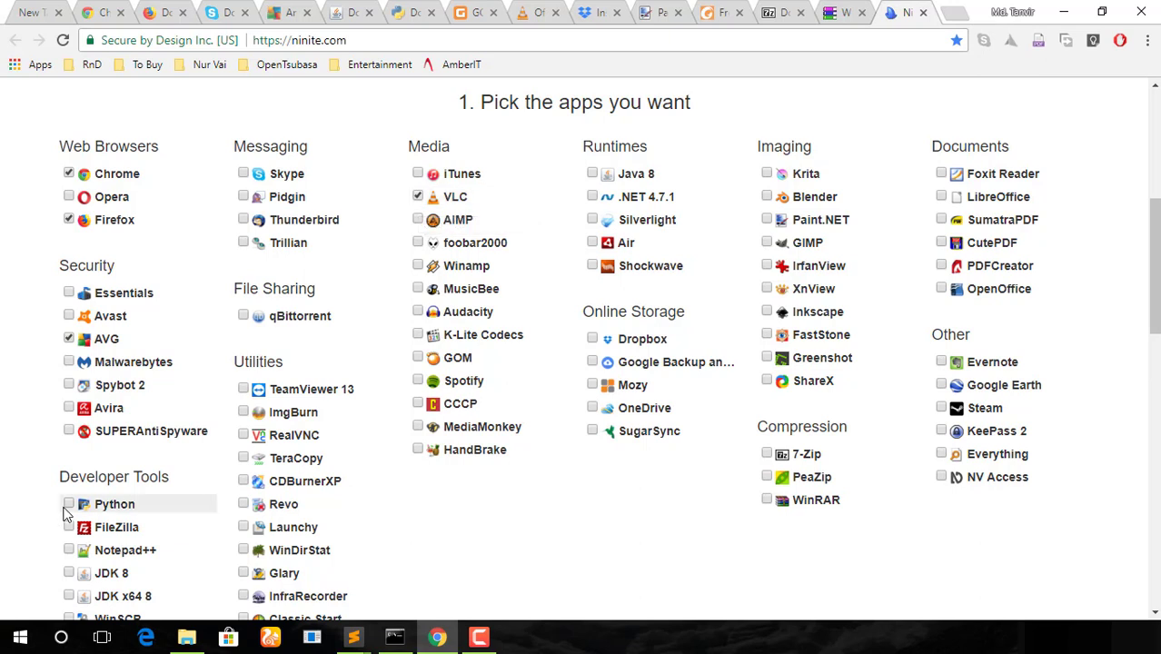
click(69, 505)
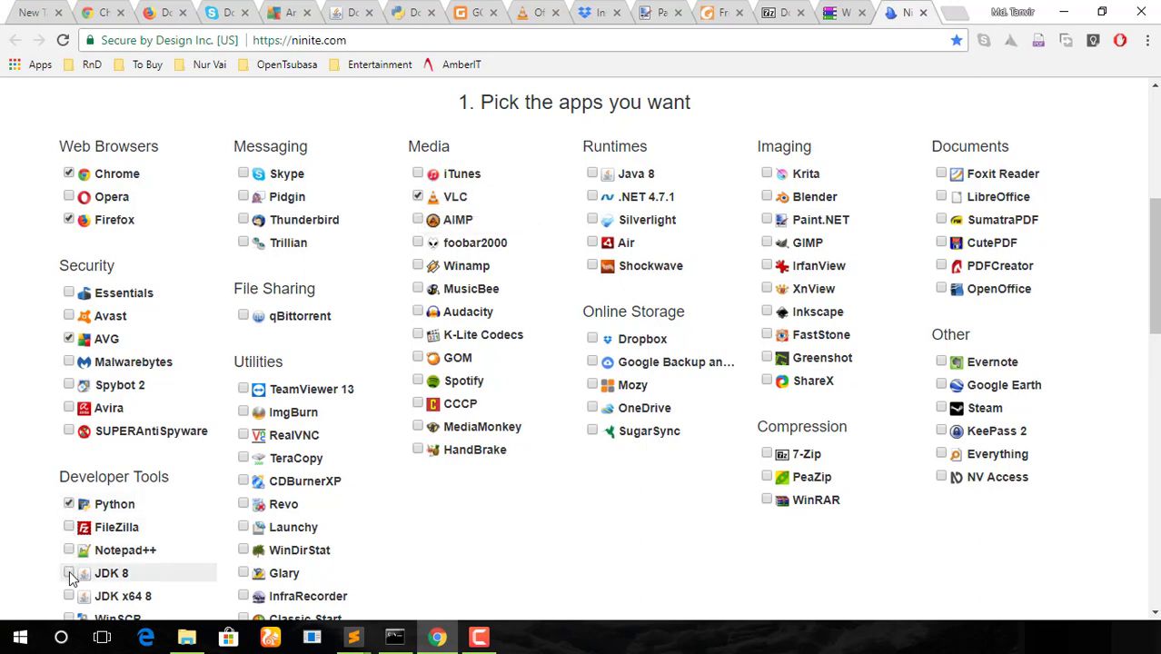
click(69, 573)
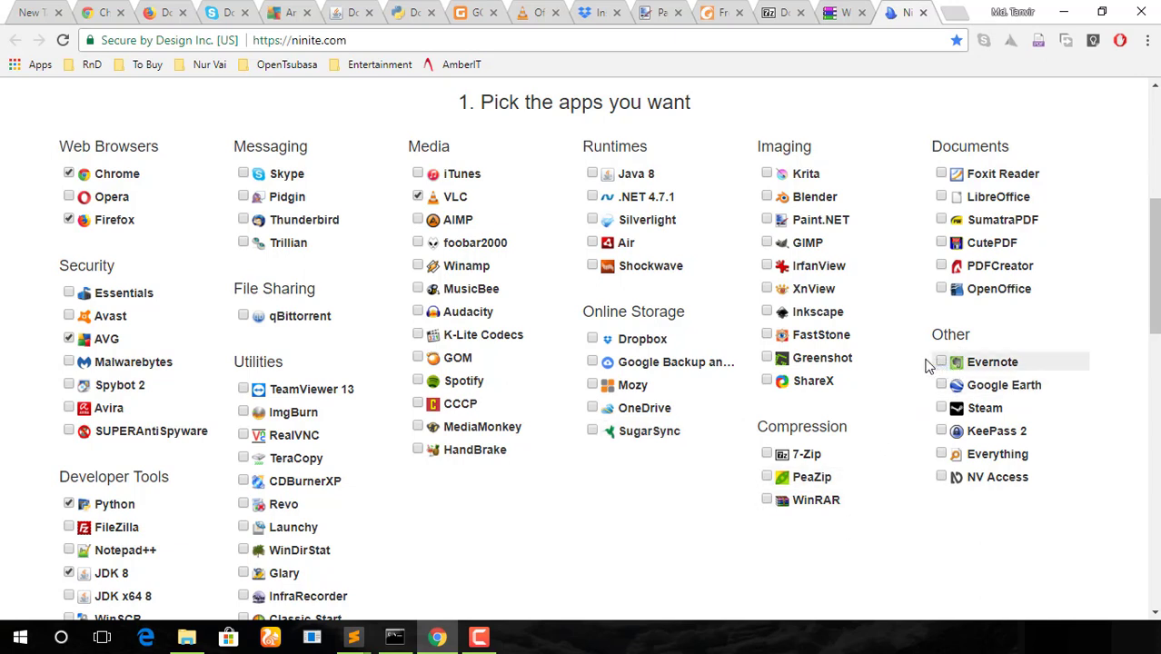
click(942, 175)
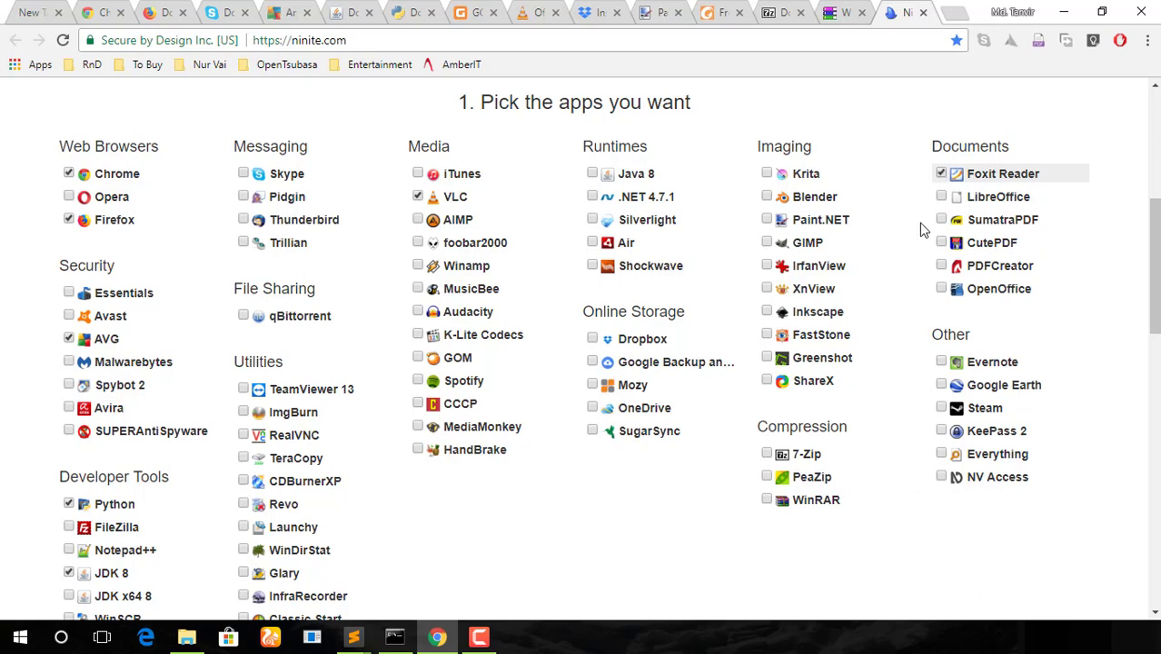
Download the custom Ninite installer for the selected apps
scroll(911, 227, down, 2)
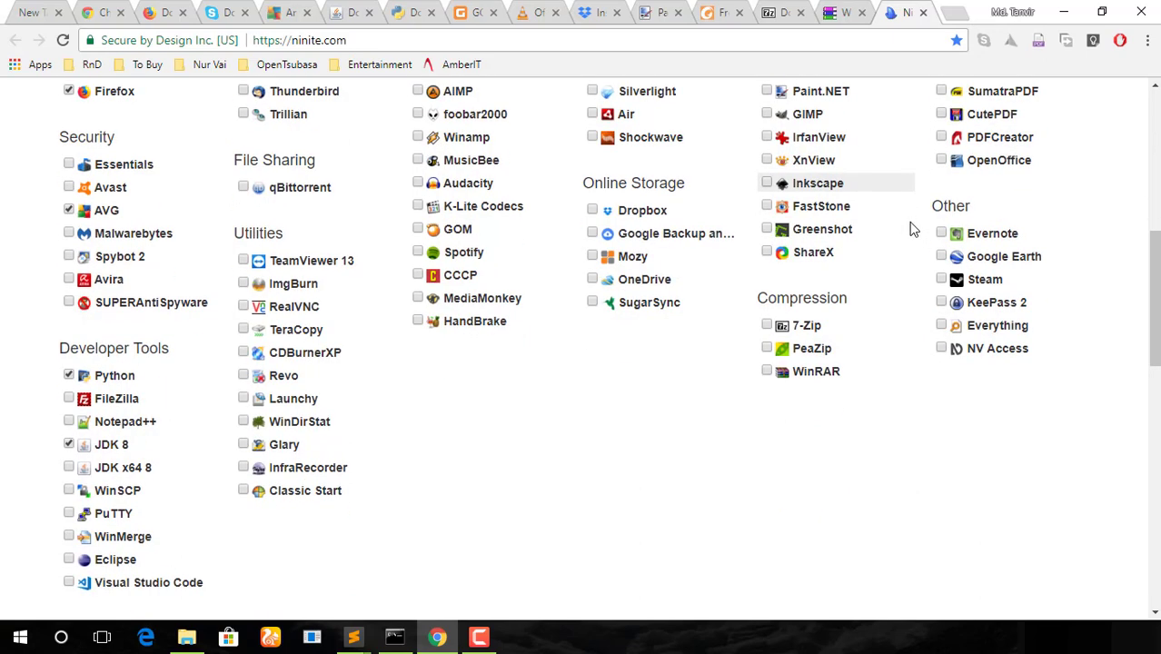
scroll(878, 339, down, 2)
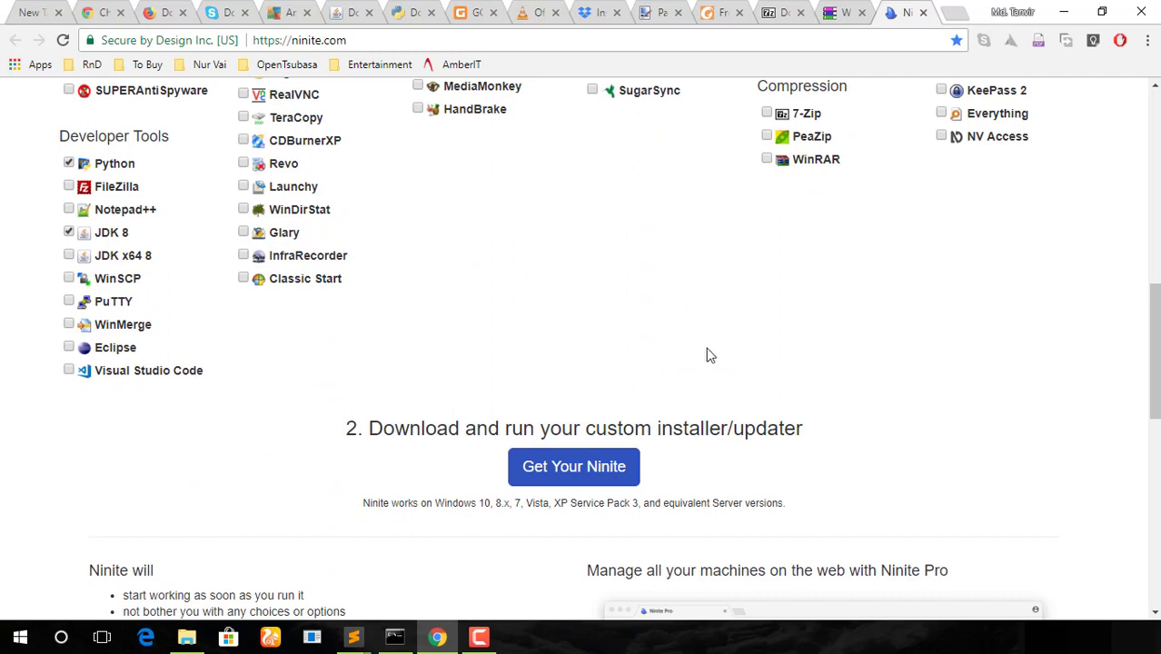
click(582, 474)
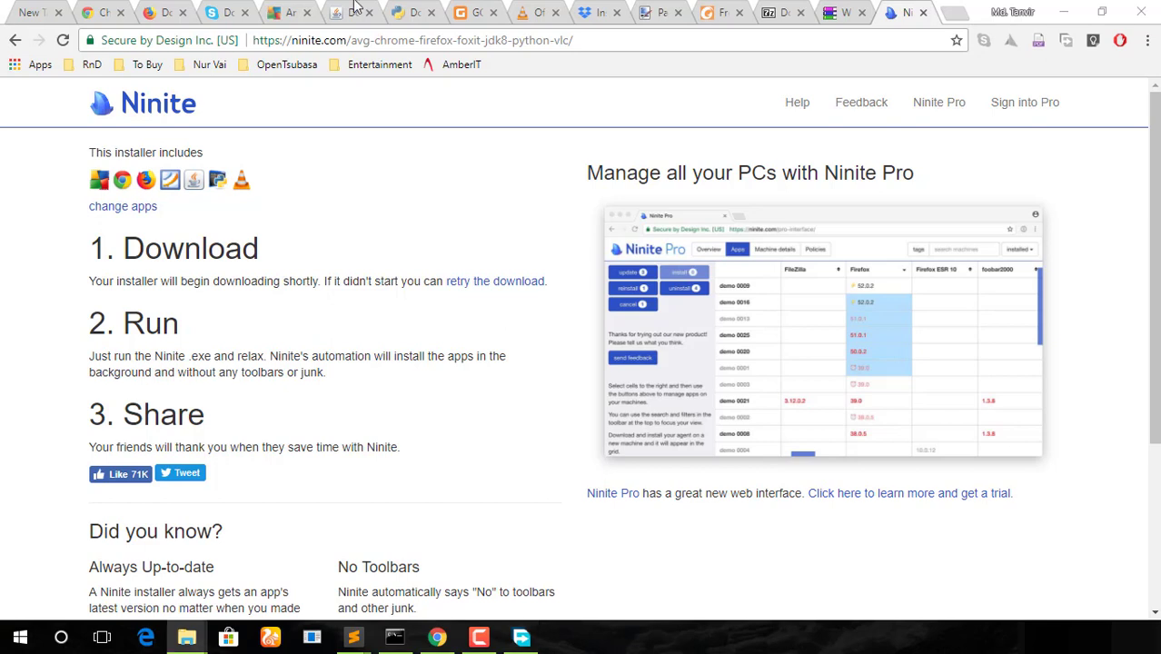
Minimize the browser and place the downloaded Ninite installer file on the desktop
click(1060, 12)
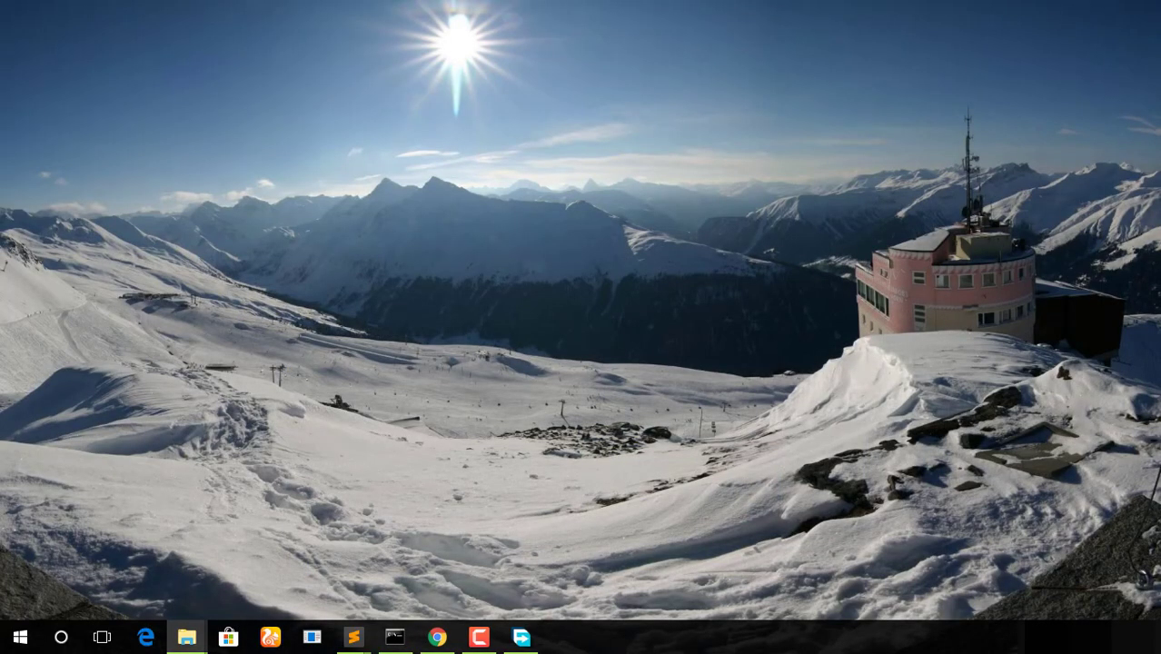
drag(407, 130, 554, 134)
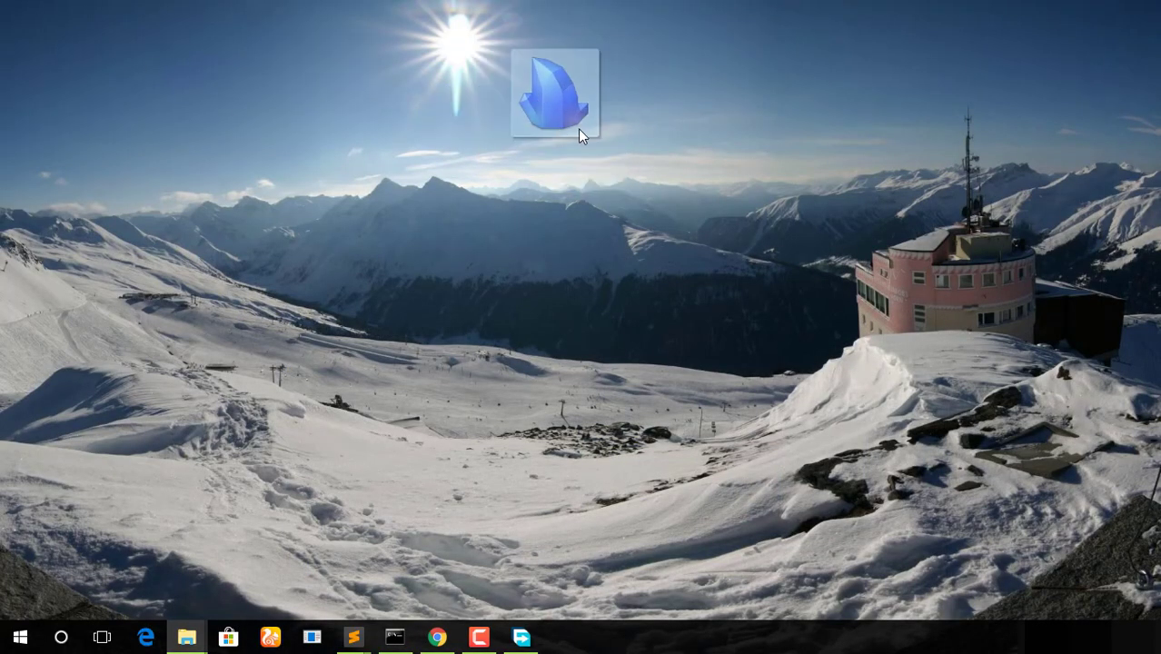
click(579, 126)
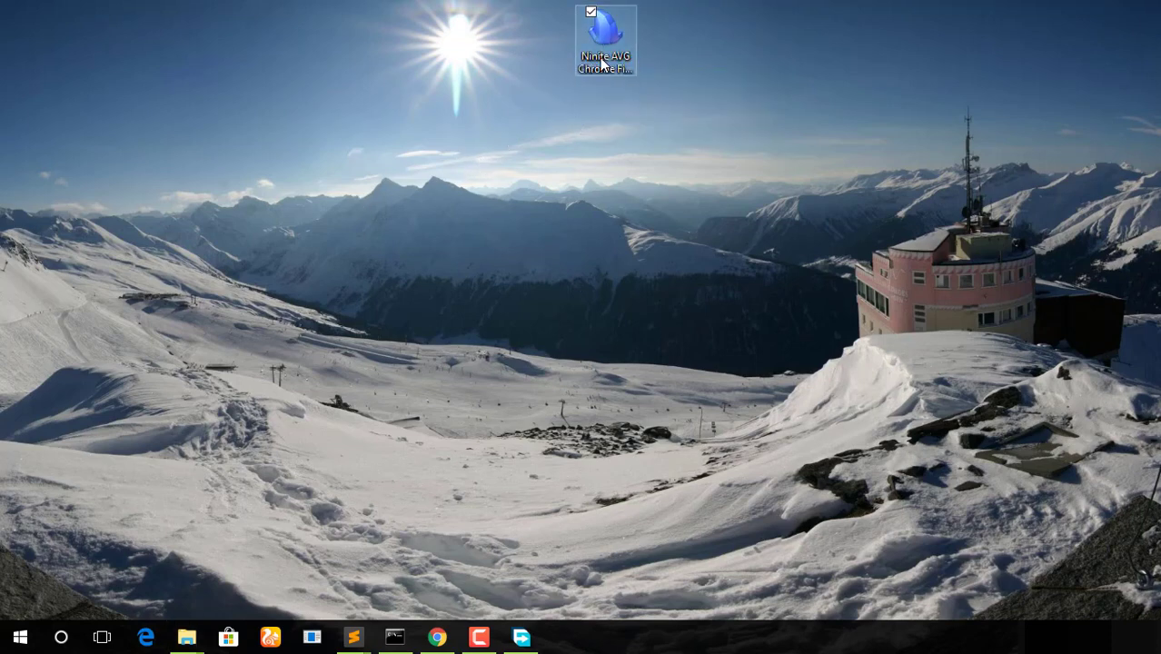
Run the Ninite installer from the desktop, move its window nearer the screen's middle and show the per-application details
double_click(600, 64)
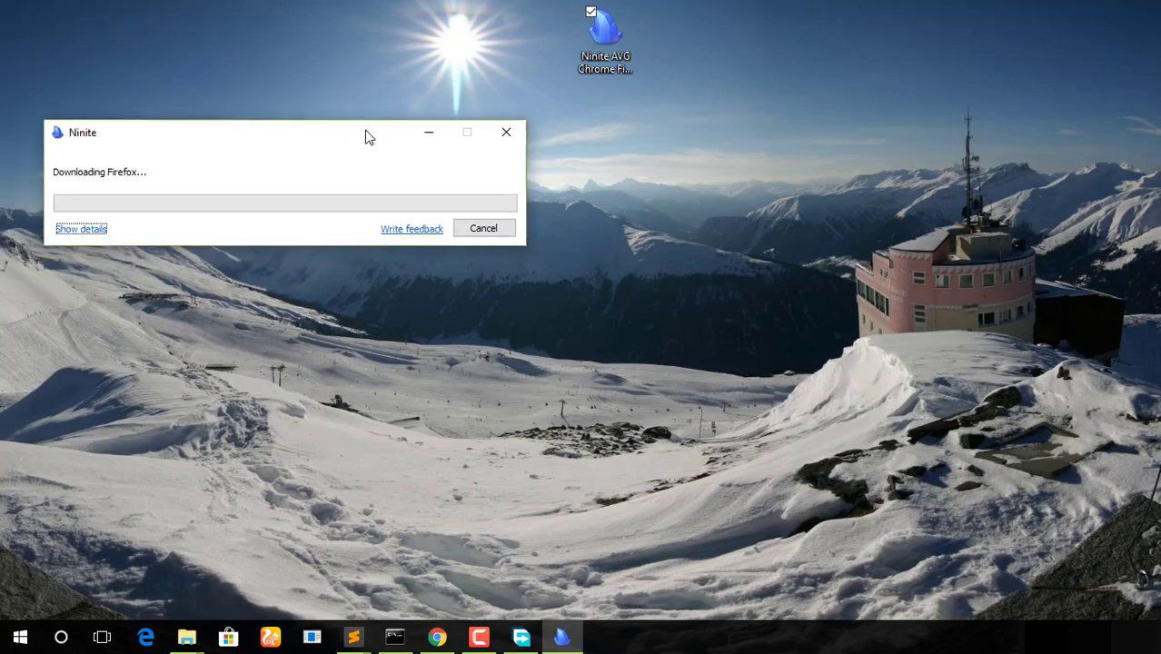
drag(365, 135, 643, 155)
click(405, 247)
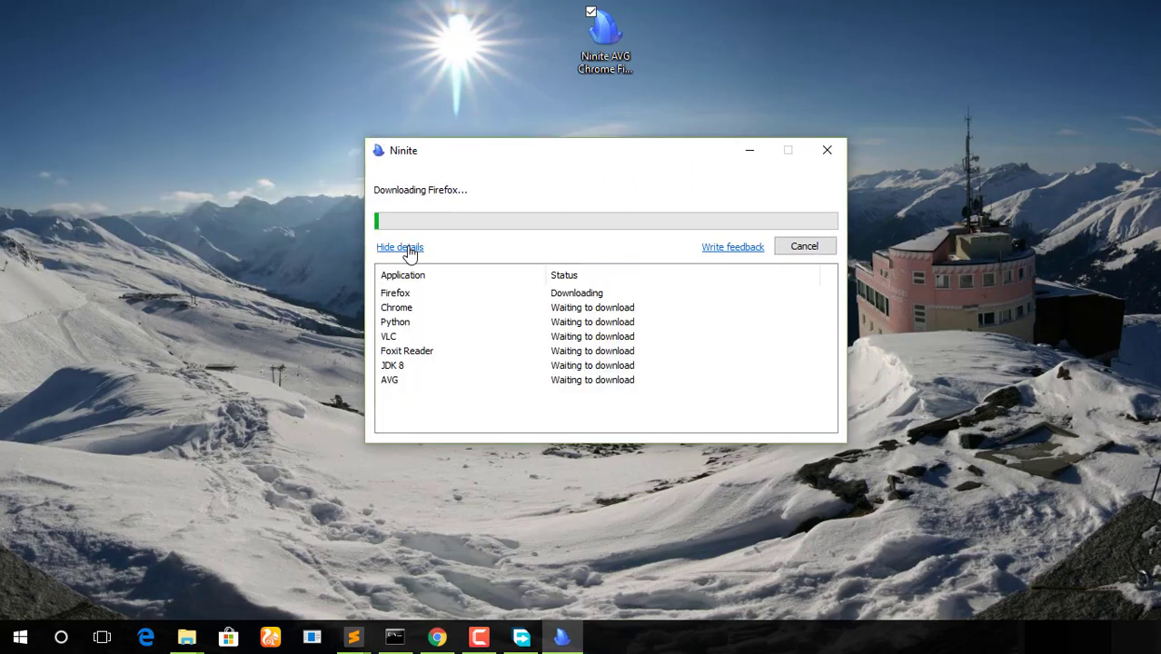
click(406, 297)
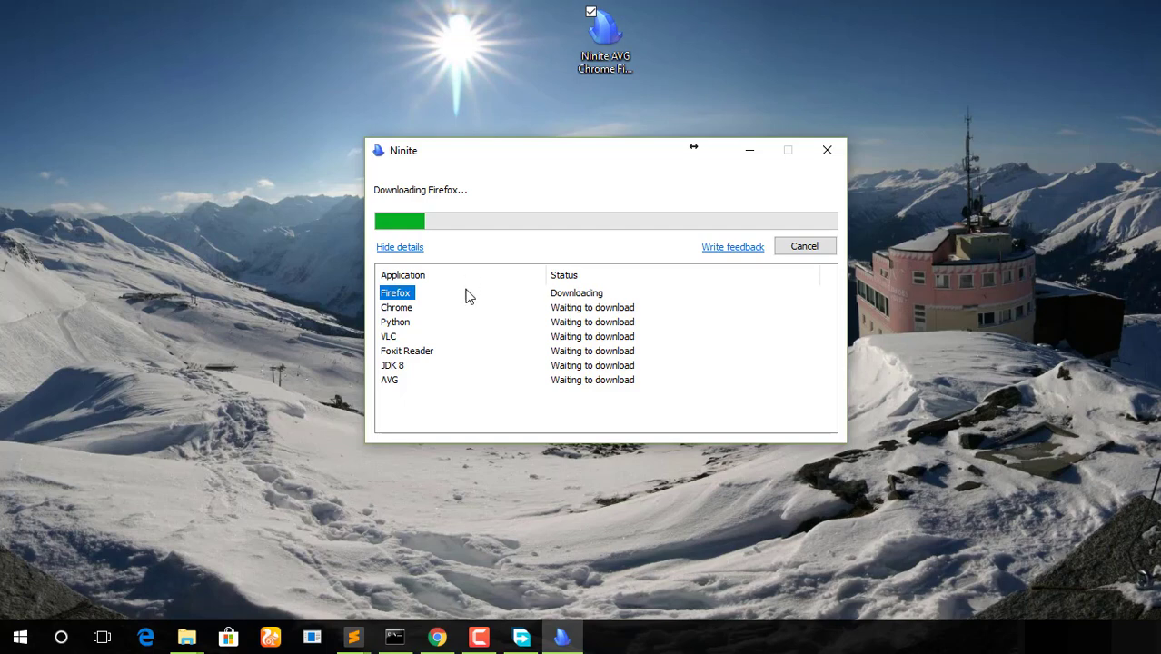
click(408, 309)
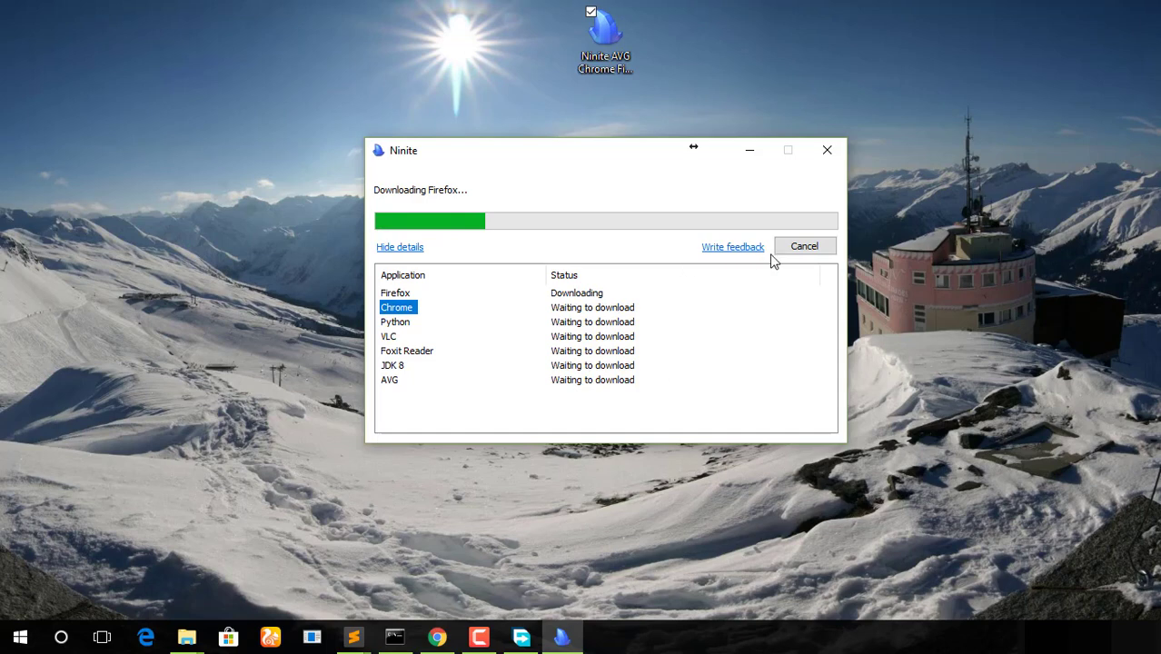
click(400, 297)
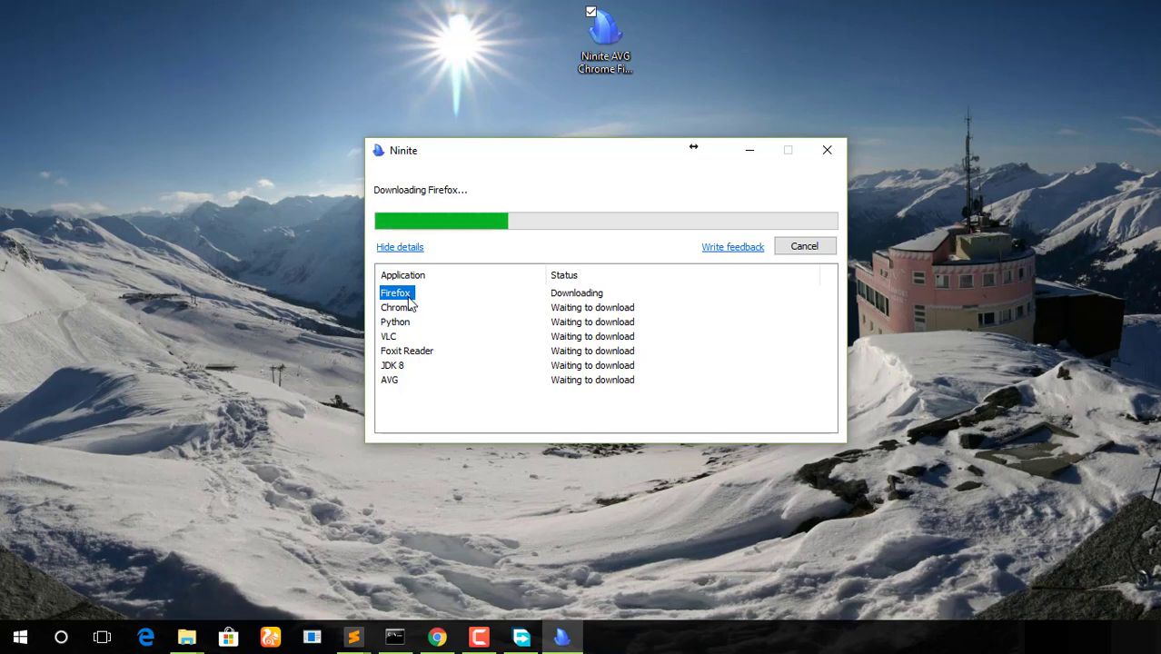
Cancel the running Ninite installation of all the listed applications and close the installer window
click(397, 326)
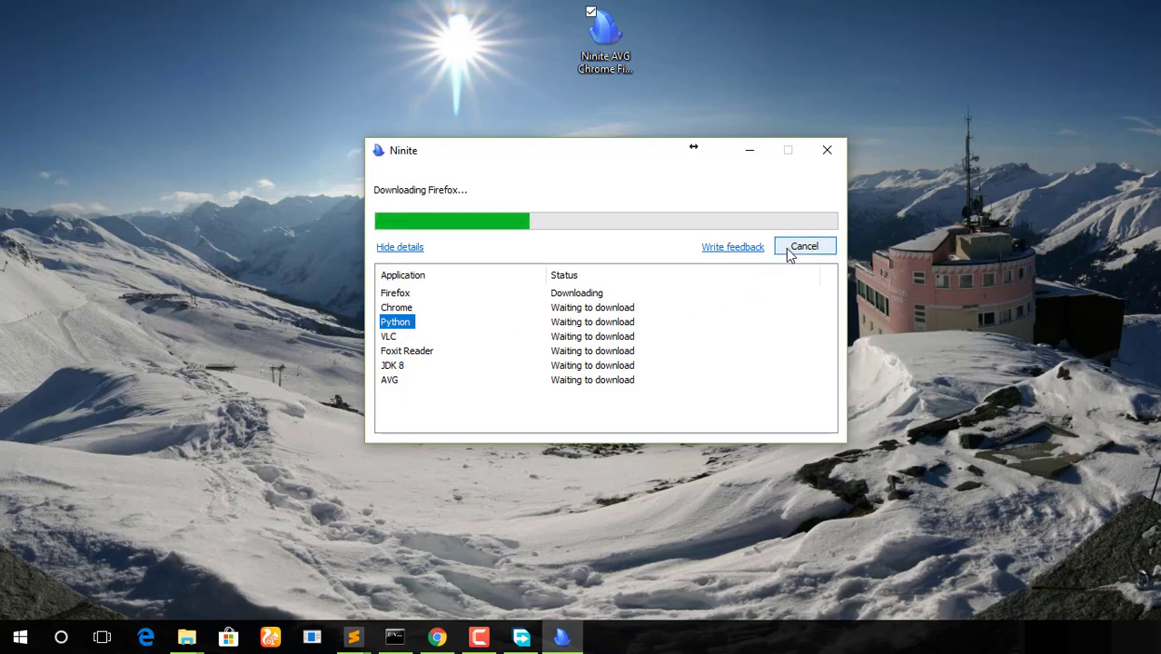
click(789, 253)
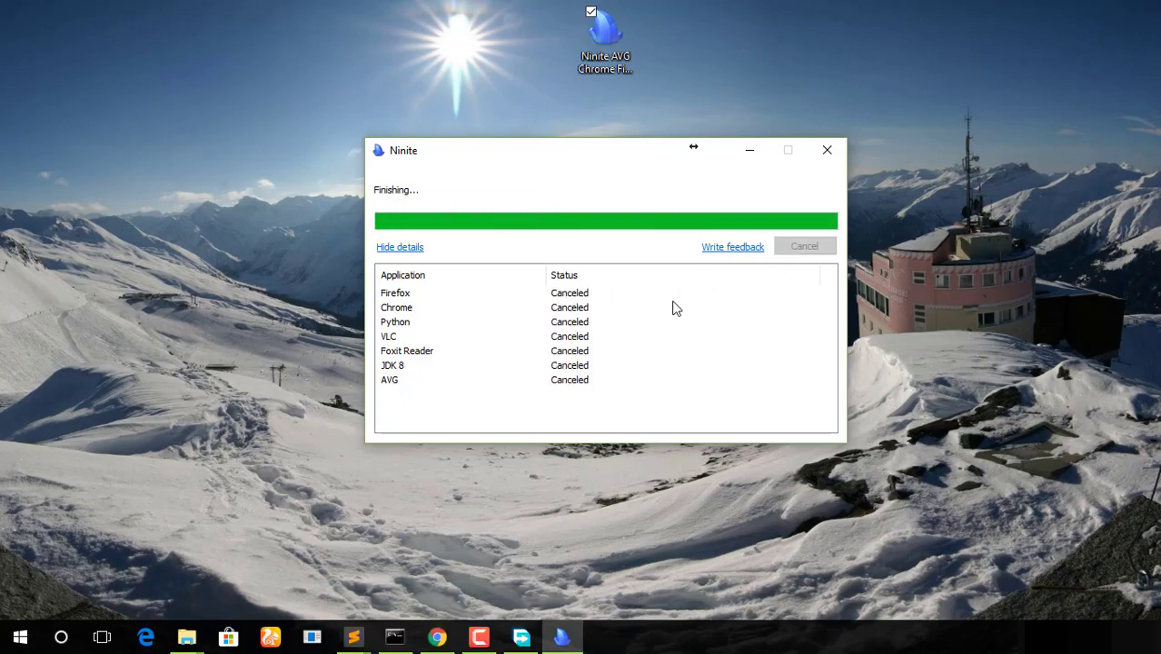
click(825, 152)
click(621, 68)
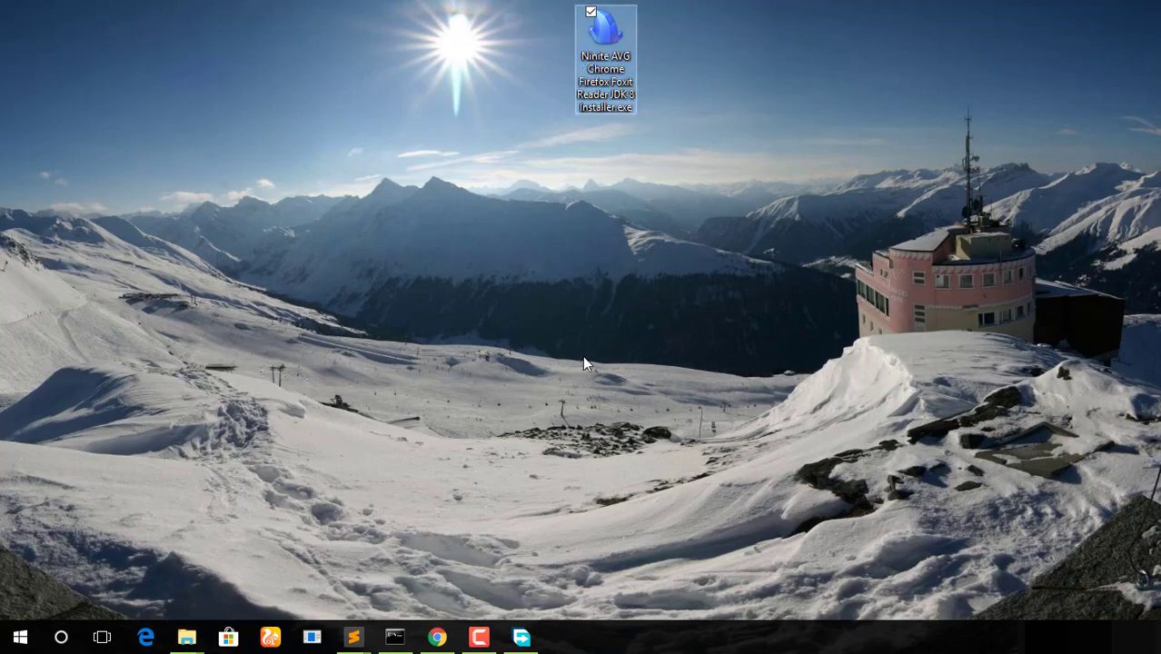
Switch to Chrome, go back to the Ninite app selection page and reload ninite.com to clear the selected apps
click(441, 640)
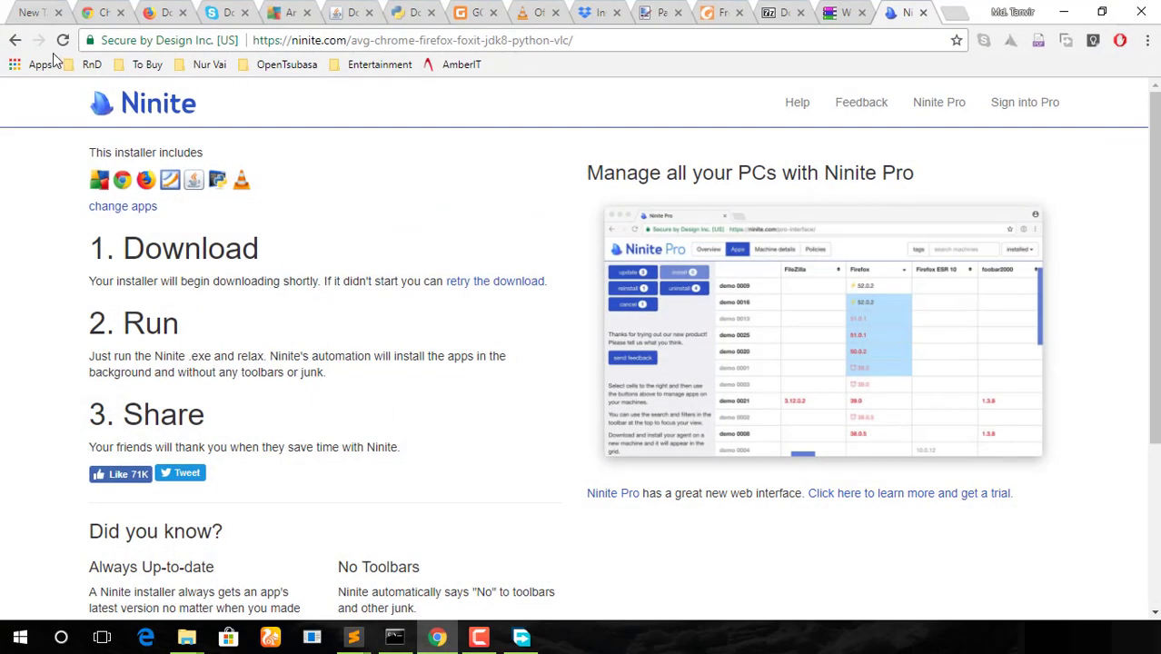
click(15, 42)
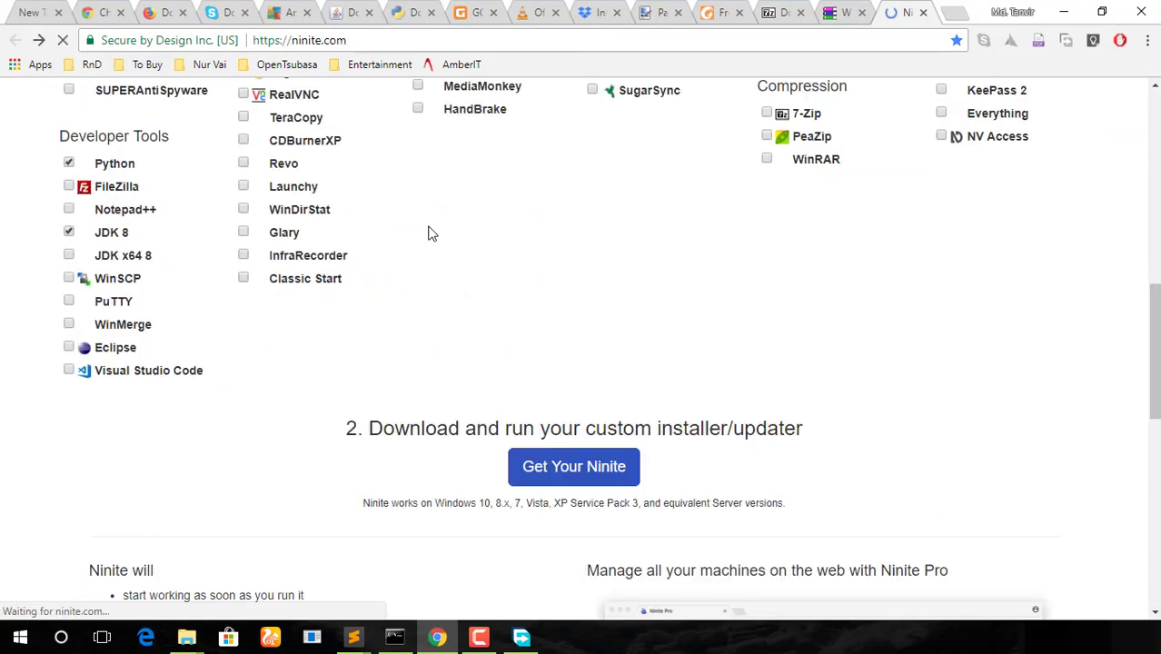
scroll(427, 265, up, 4)
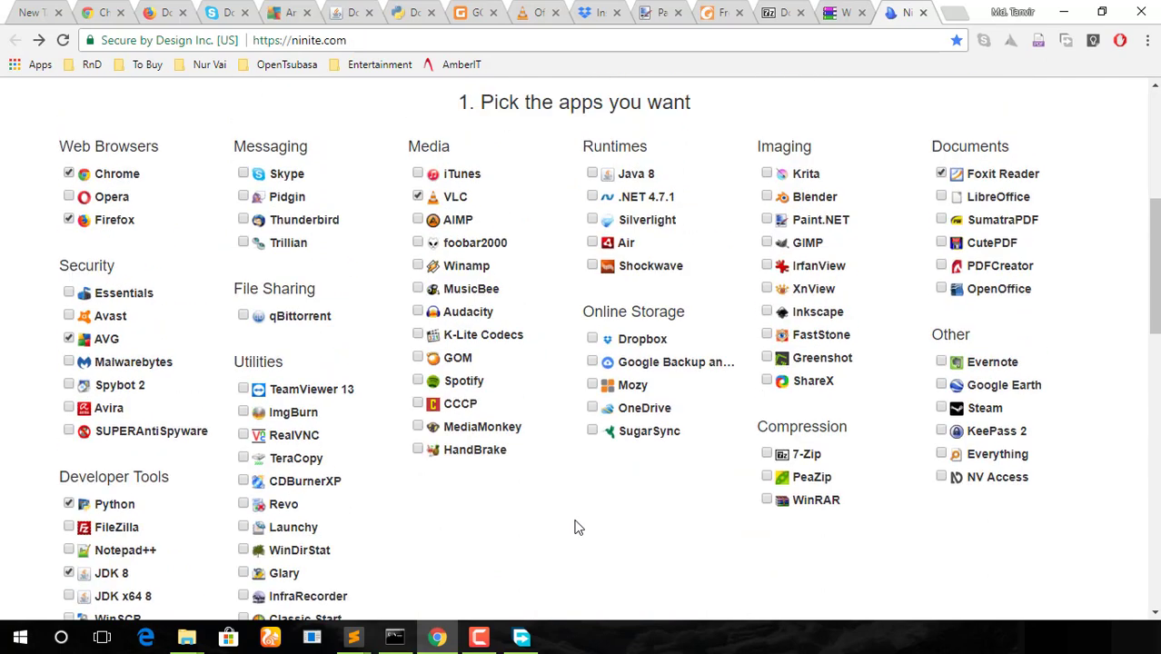
scroll(569, 525, up, 2)
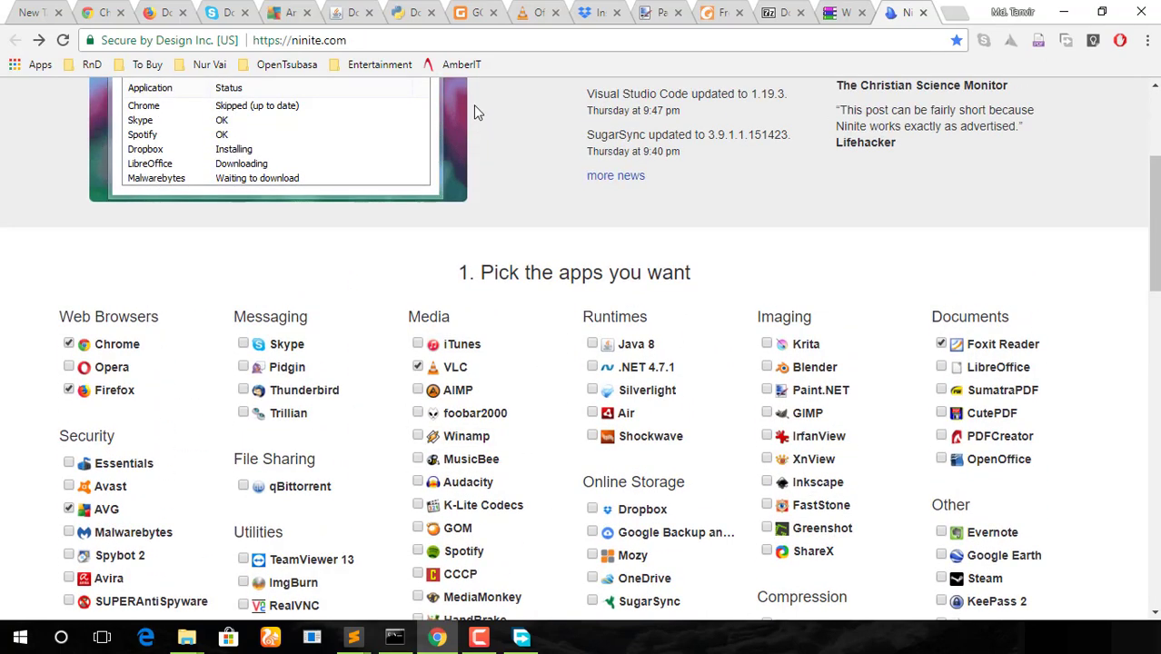
click(457, 41)
key(Return)
scroll(524, 308, down, 4)
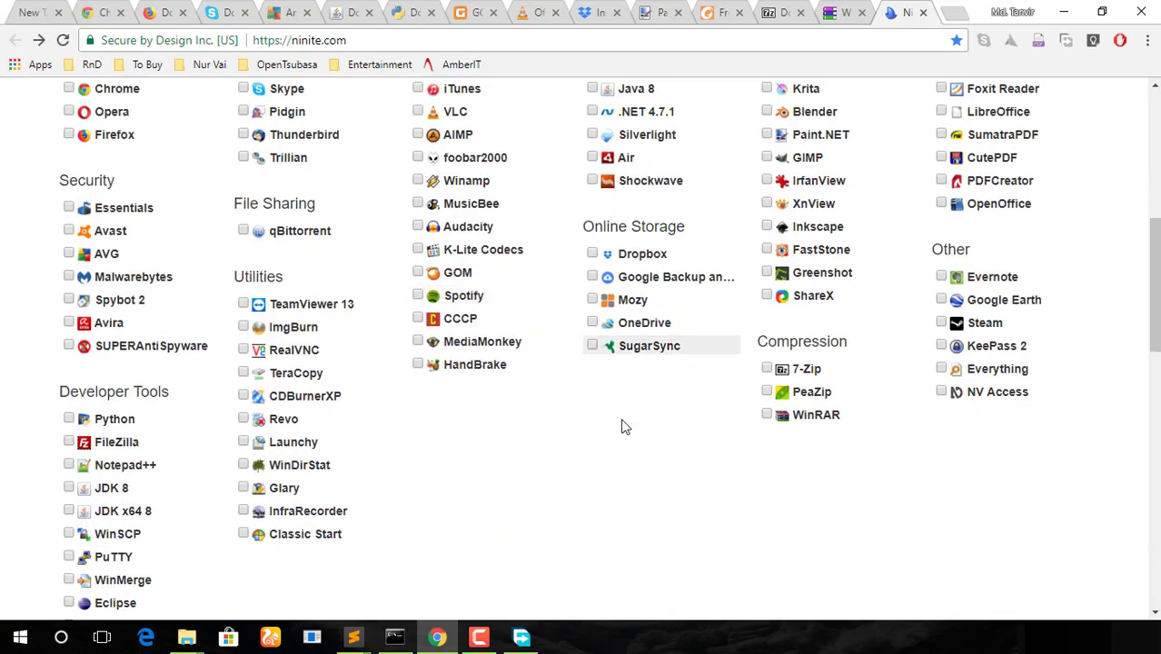
scroll(623, 423, up, 5)
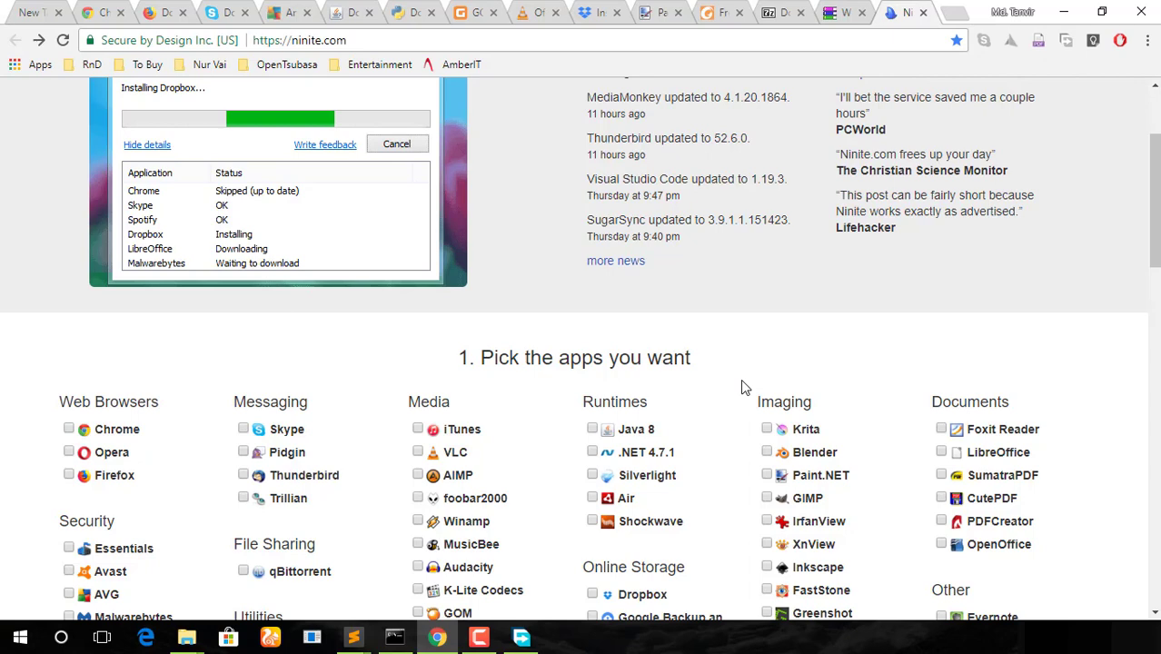
scroll(664, 350, up, 1)
scroll(586, 317, down, 2)
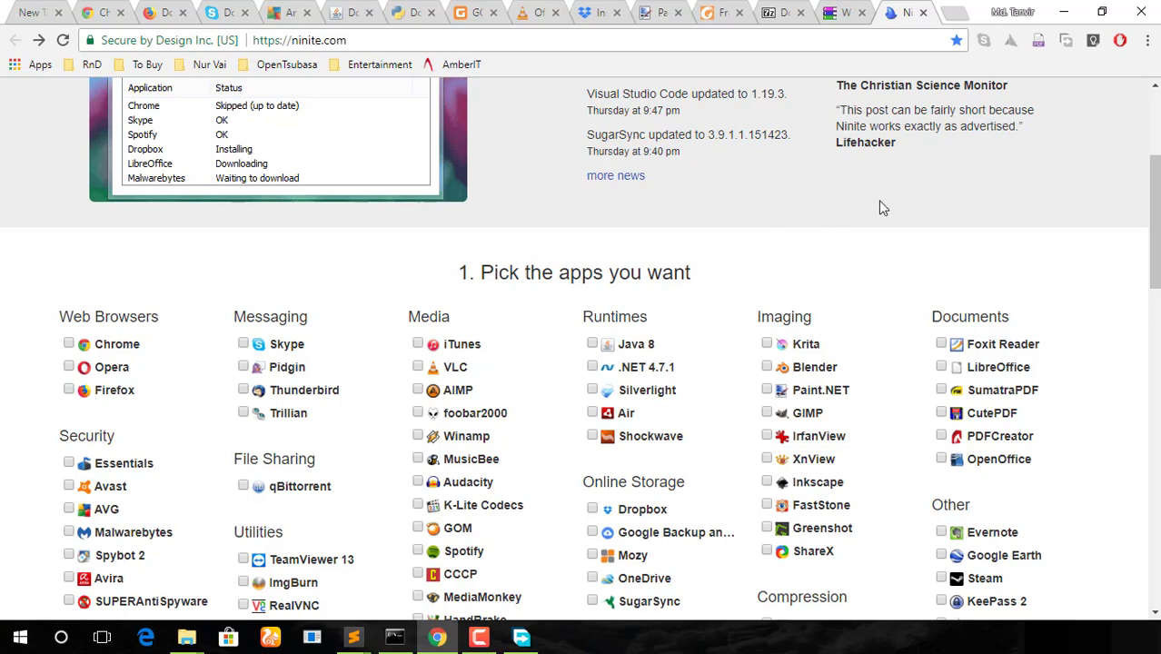
Minimize the browser and permanently delete the Ninite installer file from the desktop
click(1064, 12)
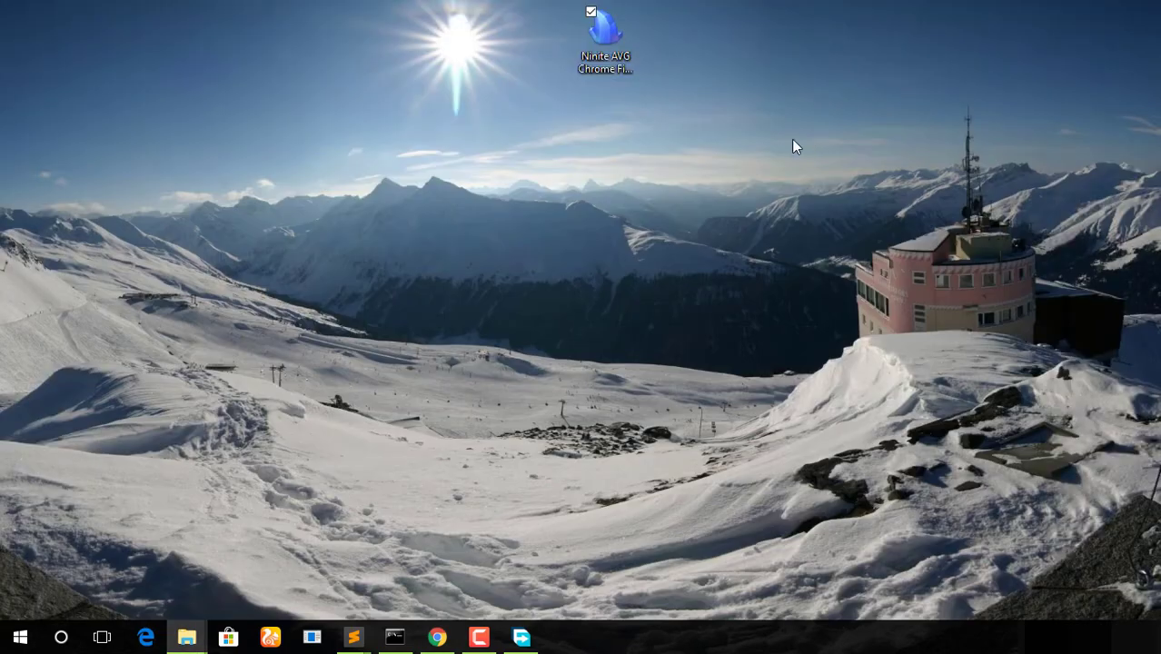
click(605, 35)
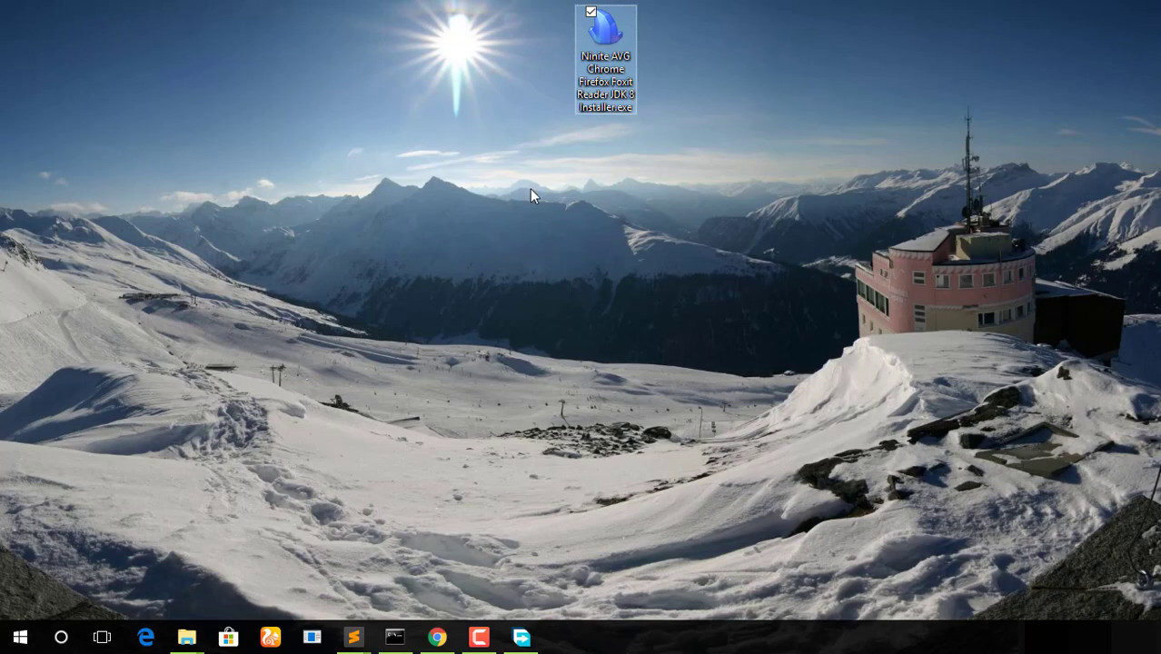
drag(522, 45, 706, 144)
key(shift+Delete)
key(Return)
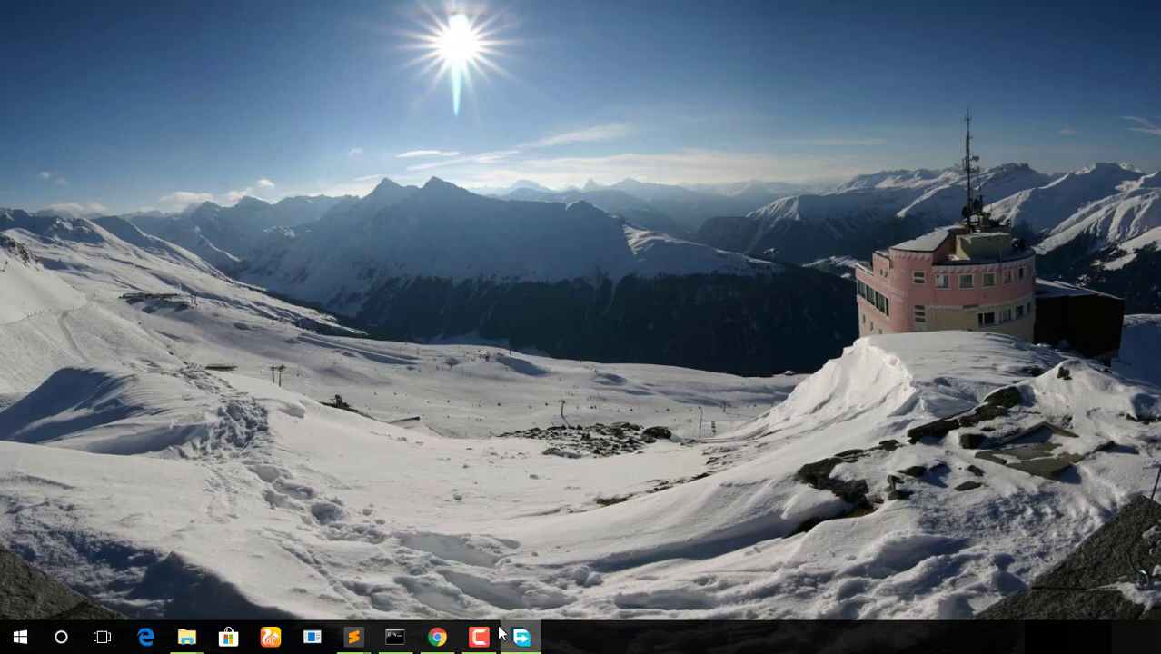
Return to Chrome and look through the categories of apps offered on the Ninite page
click(437, 638)
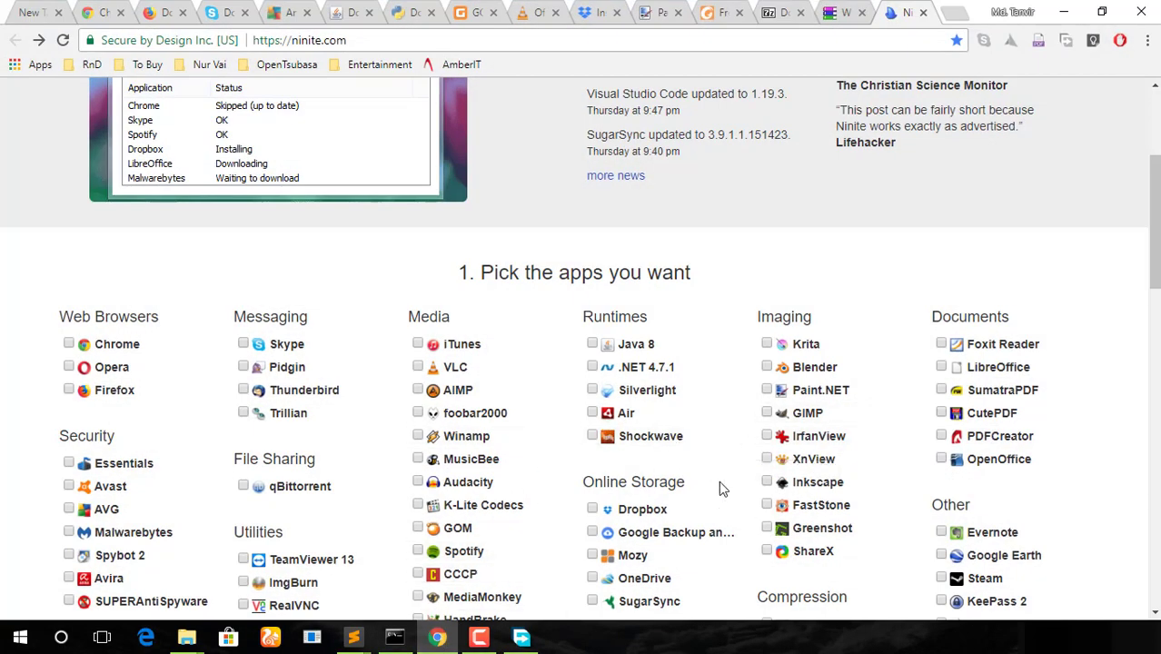
scroll(848, 477, down, 3)
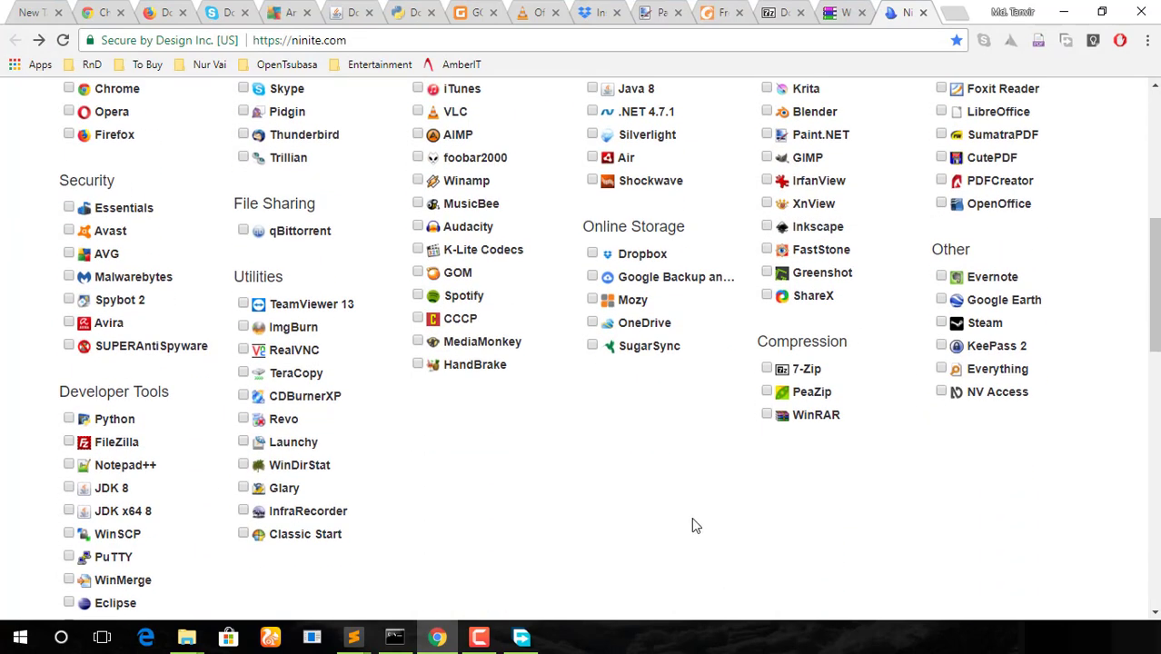
scroll(691, 517, down, 1)
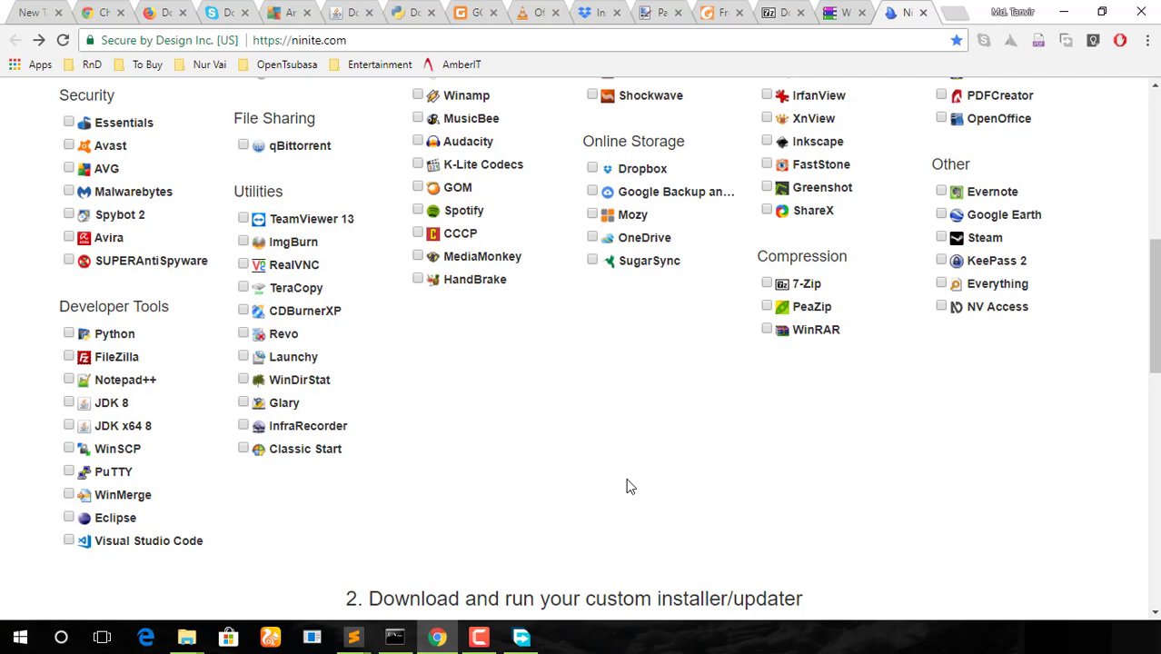
scroll(631, 487, up, 2)
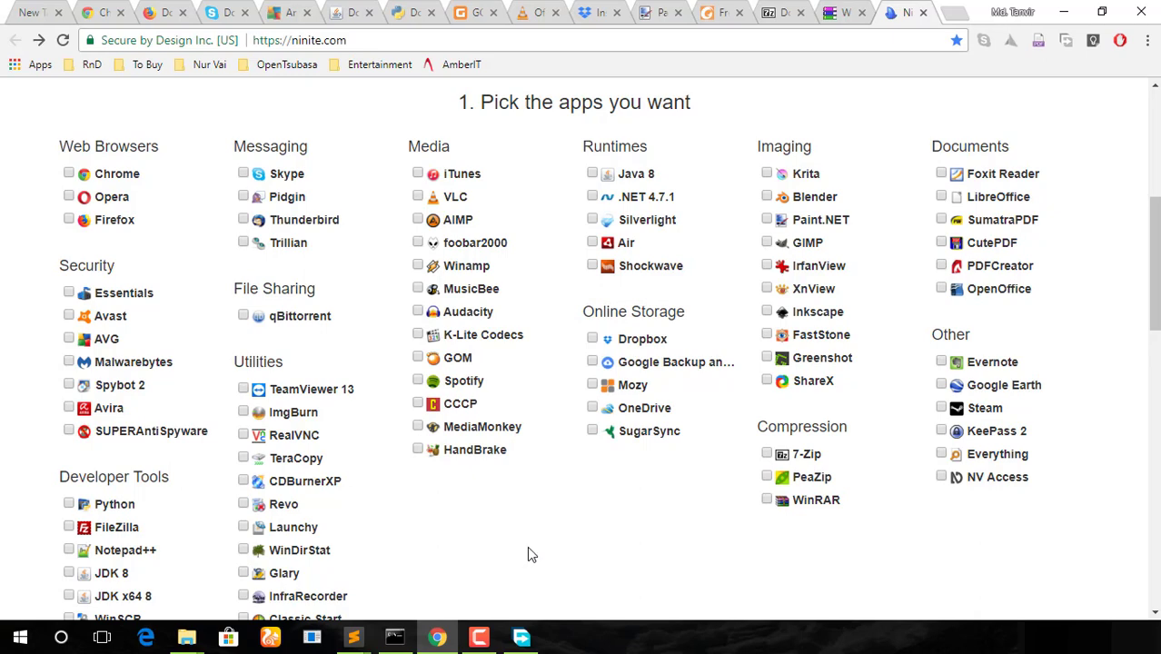
scroll(524, 550, up, 5)
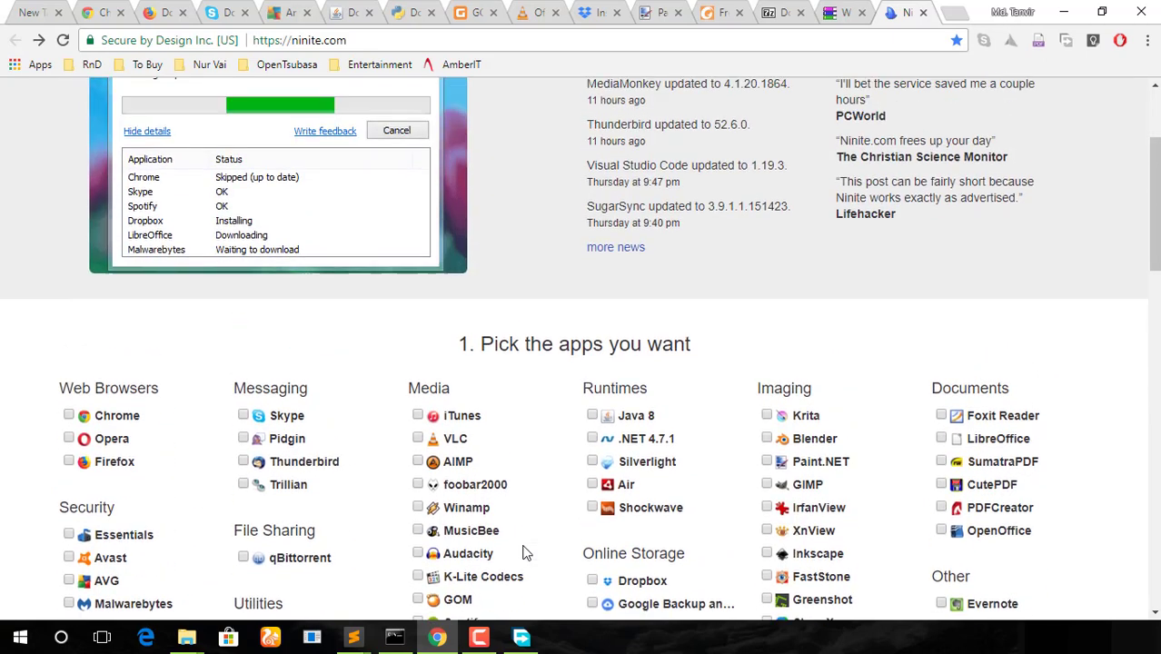